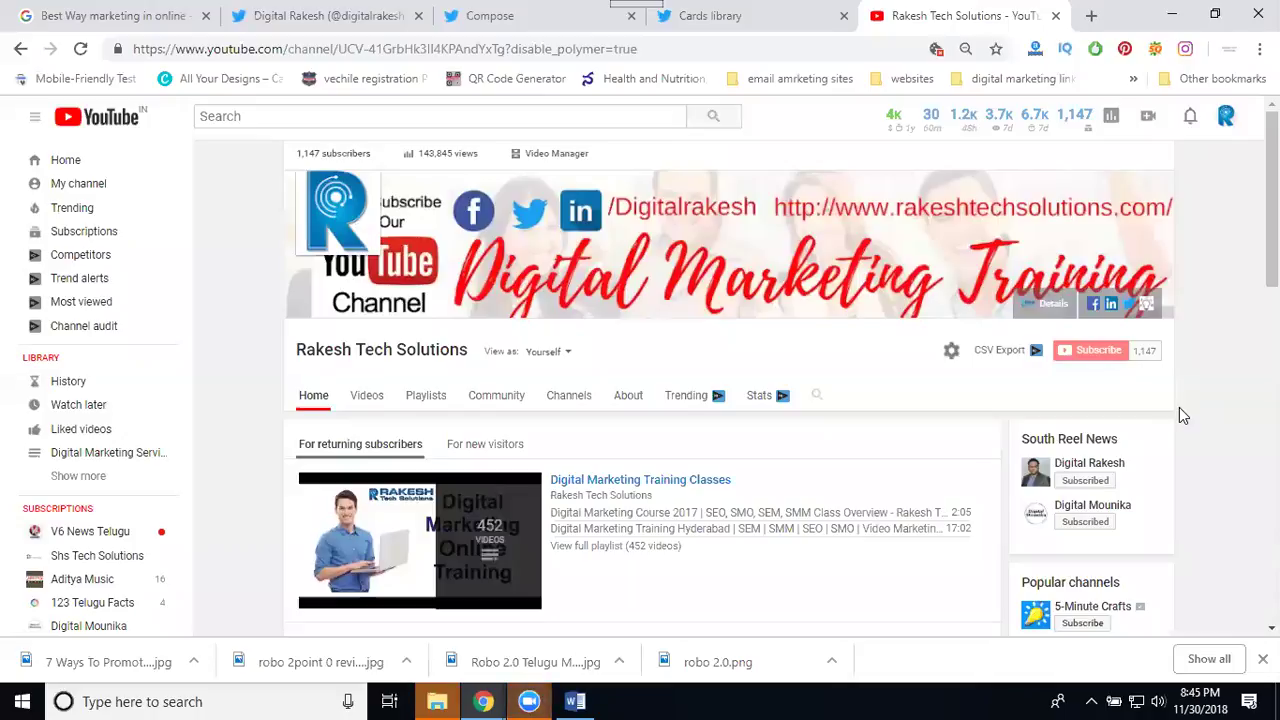
- Open the Twitter Ads Cards library and start creating a website Card
left_click(328, 16)
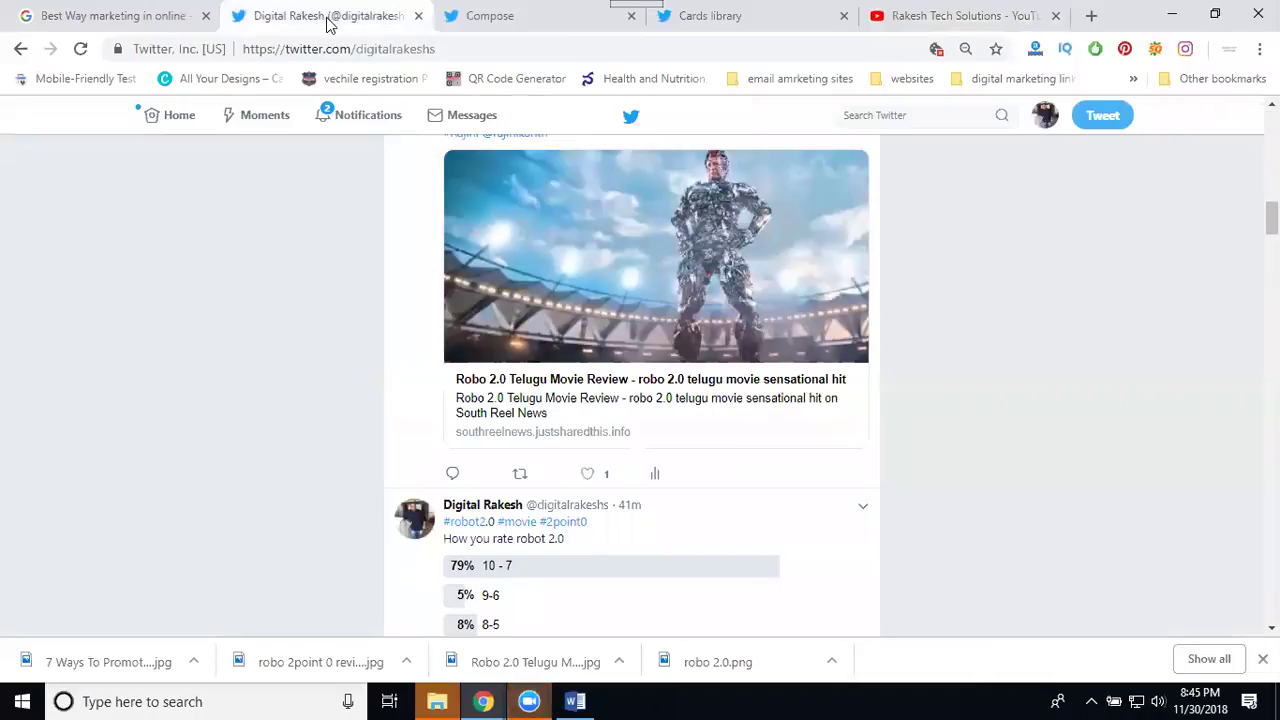
left_click(489, 18)
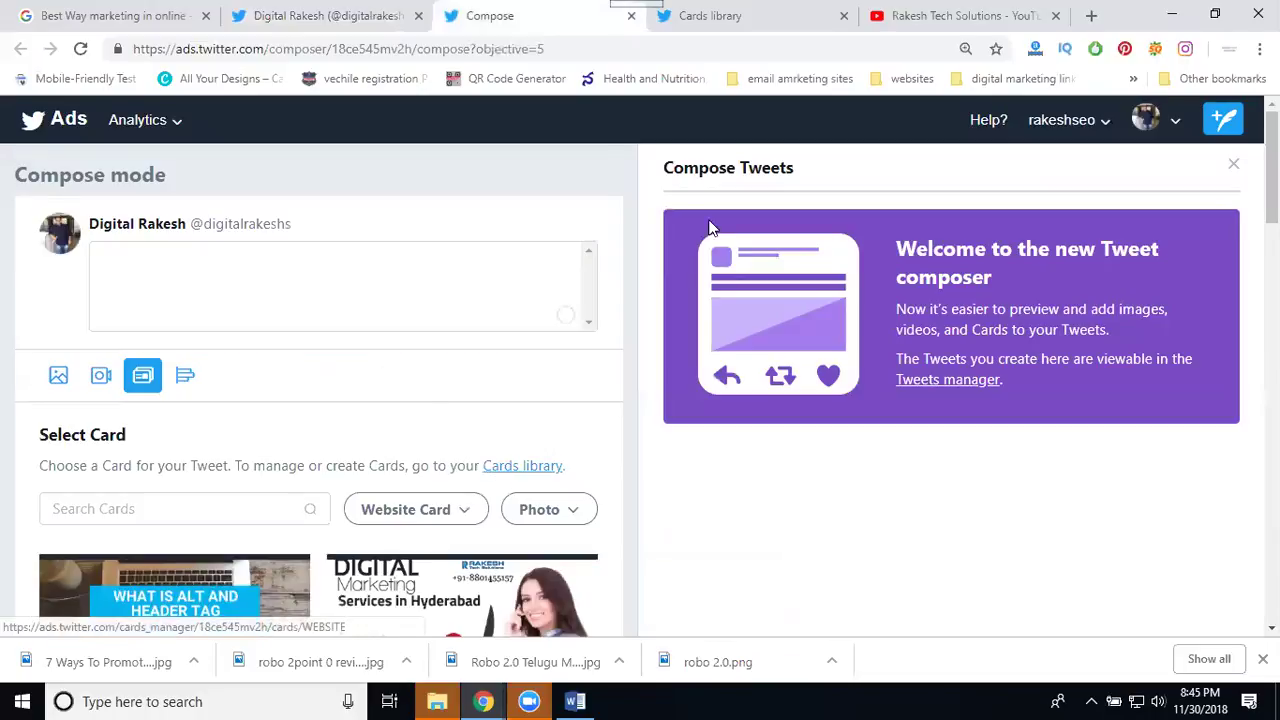
left_click(728, 17)
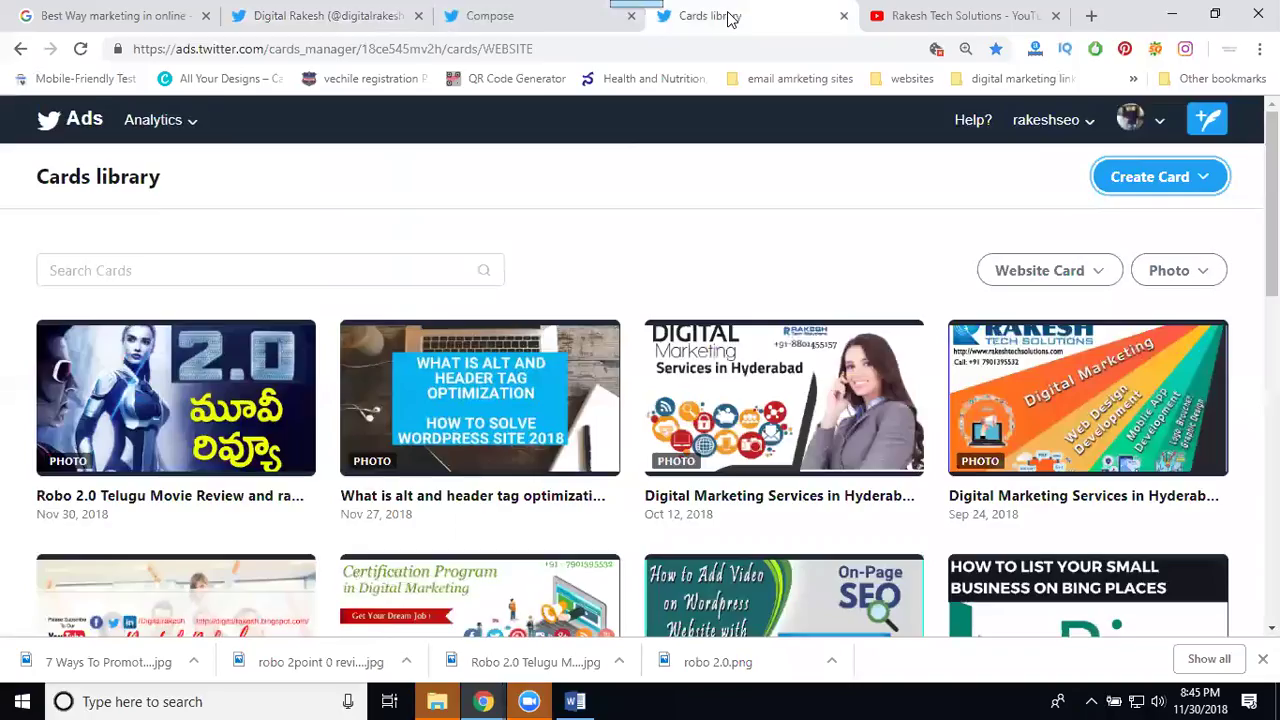
left_click(1148, 185)
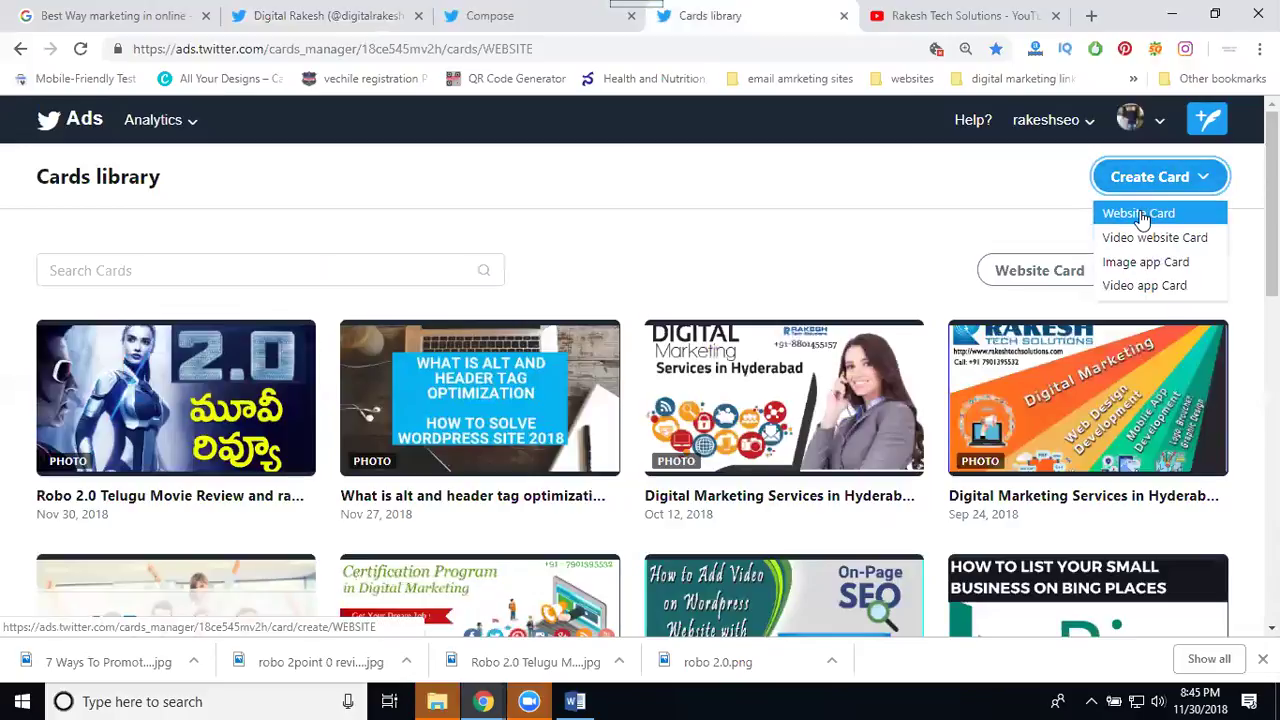
left_click(1142, 218)
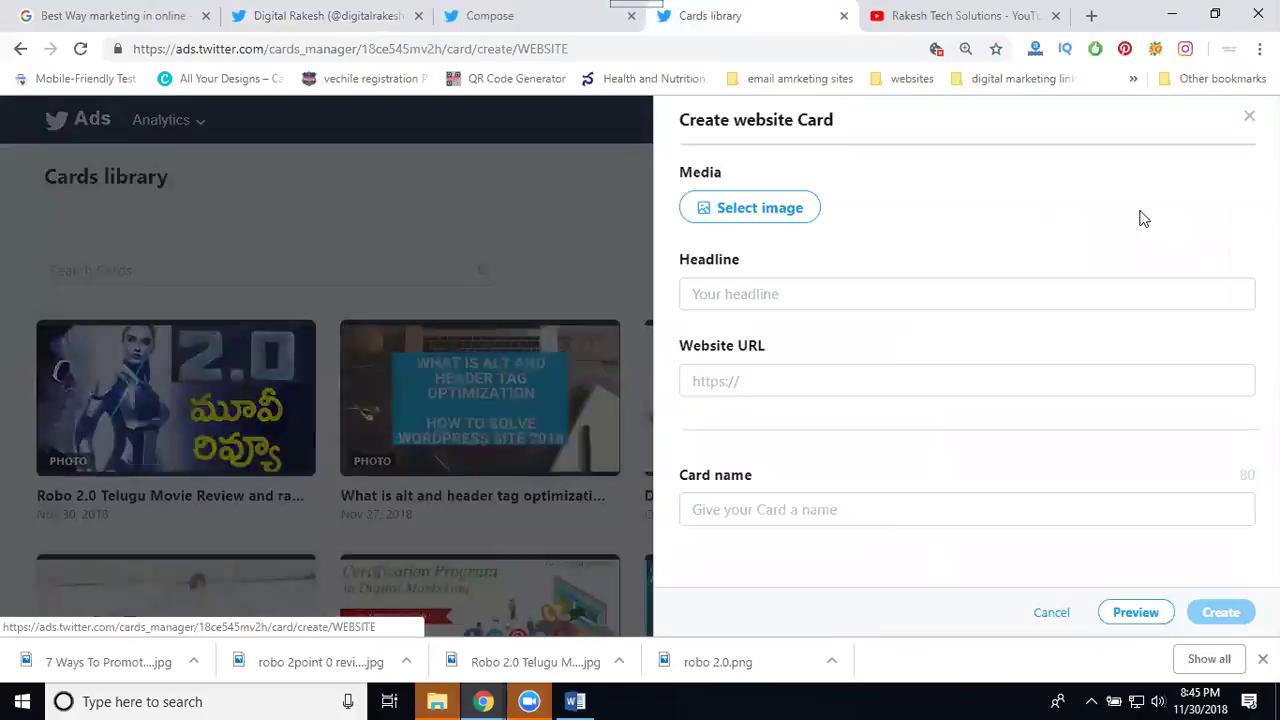
- Try to upload the image "7 Ways To Promote Your Business Online For Free" from E:\Projects\digital marketing as the card's media
left_click(791, 211)
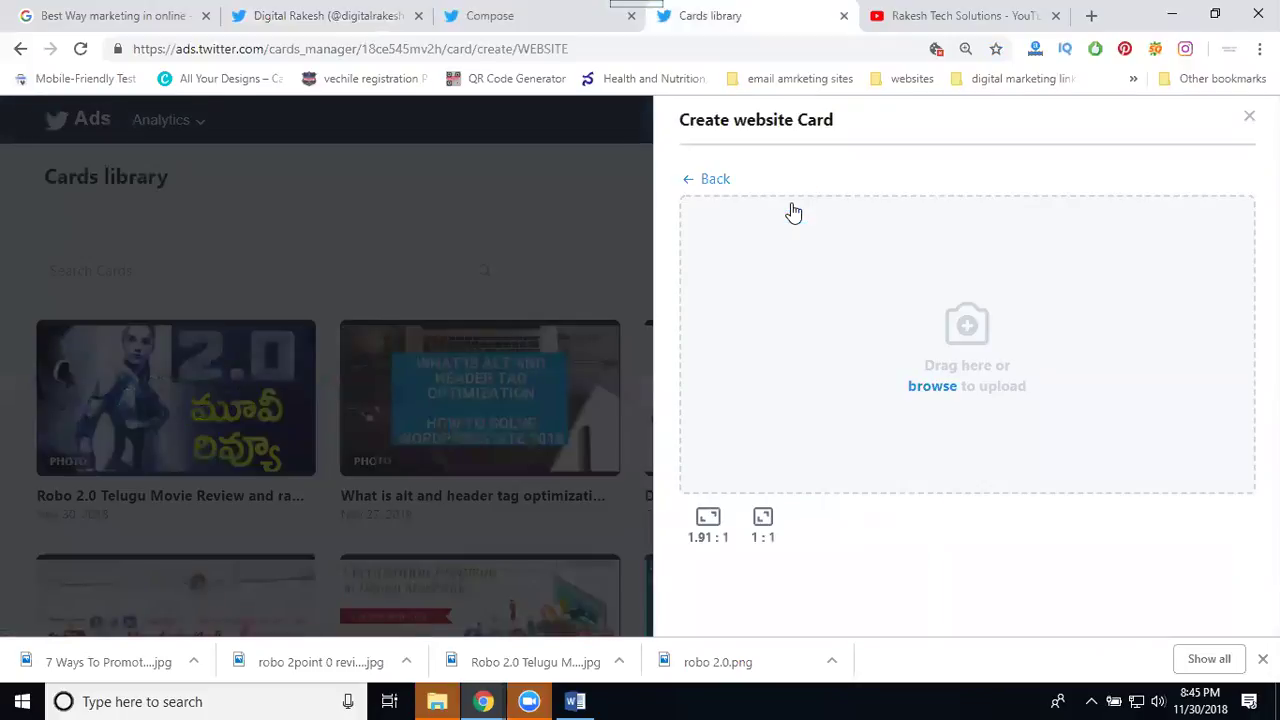
left_click(935, 330)
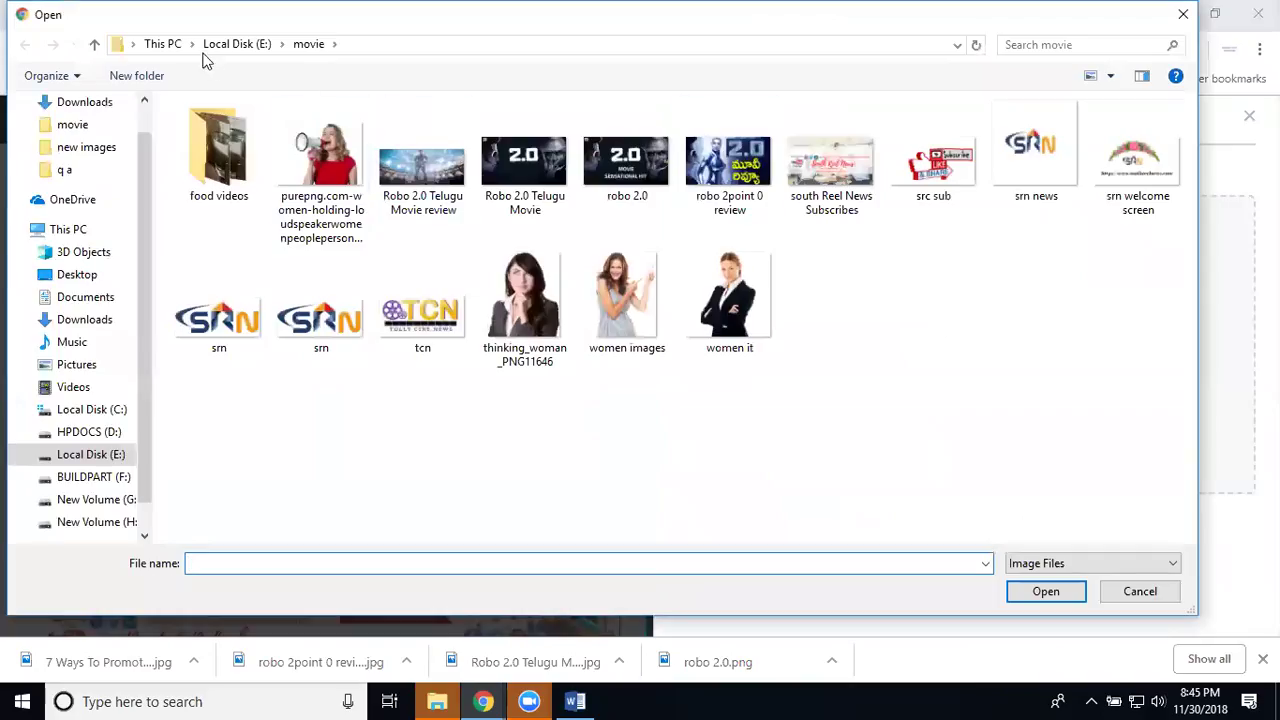
left_click(240, 44)
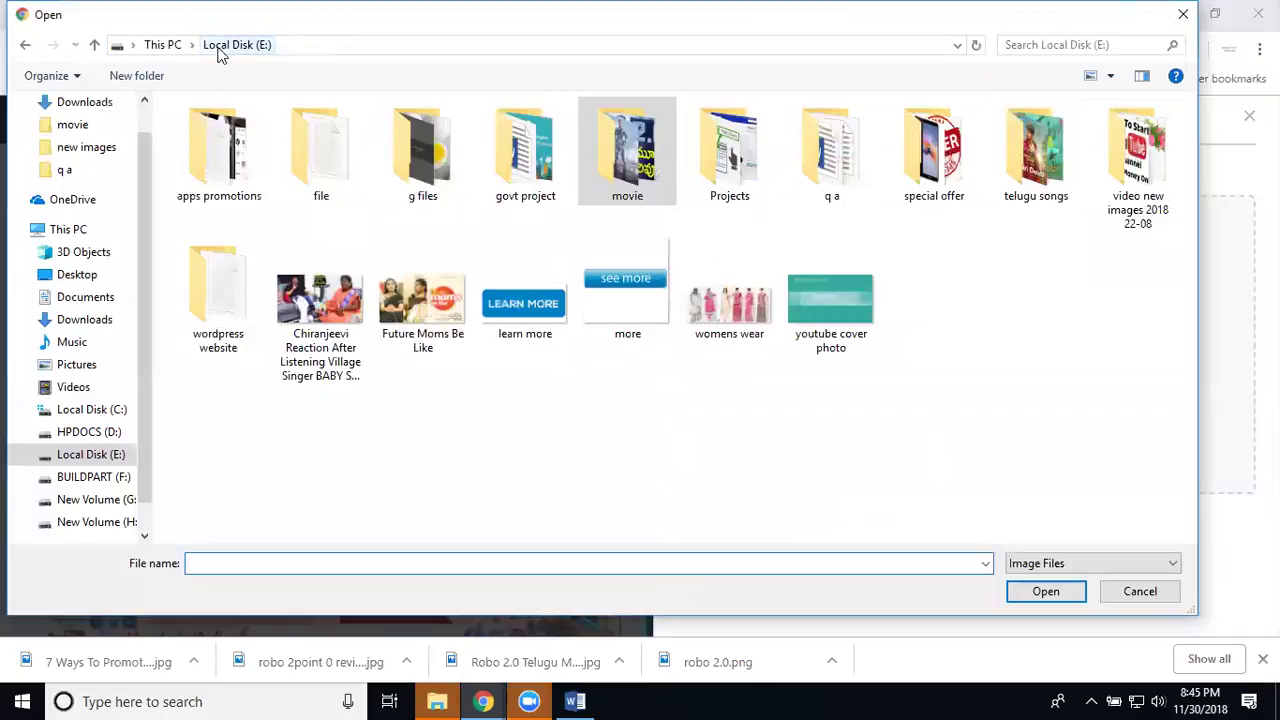
left_click(713, 177)
key("Return")
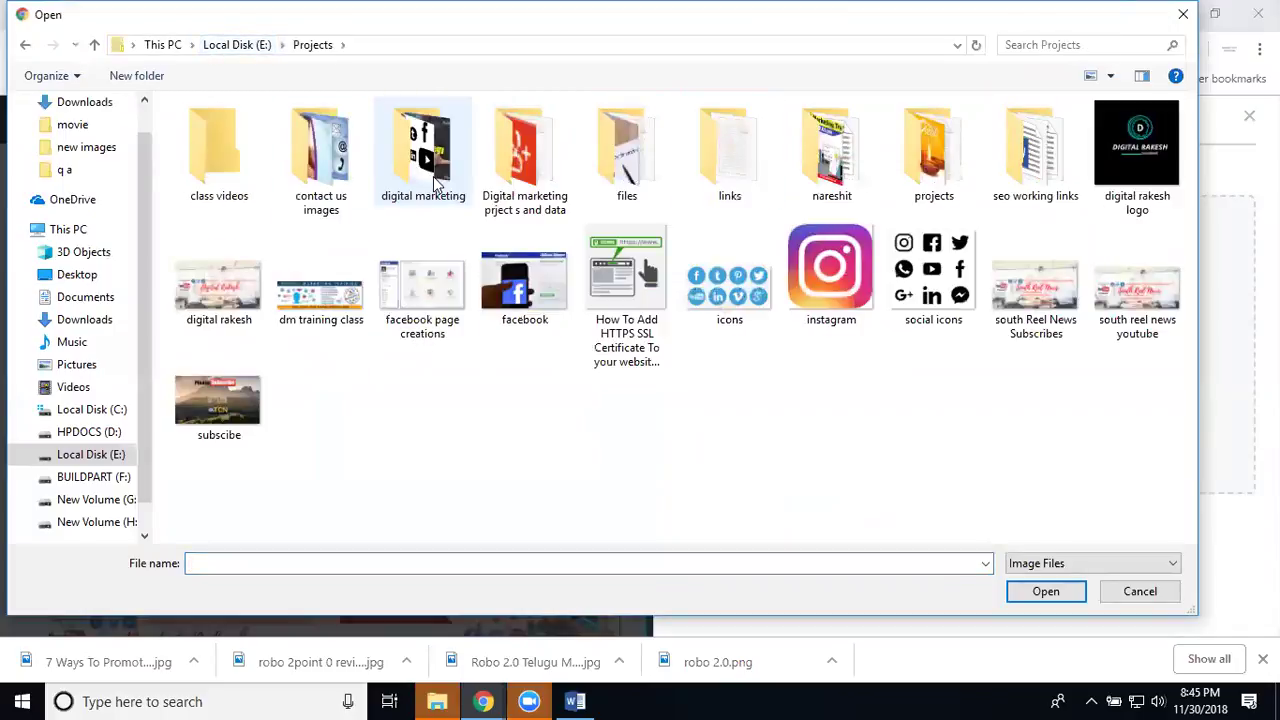
double_click(460, 200)
double_click(701, 336)
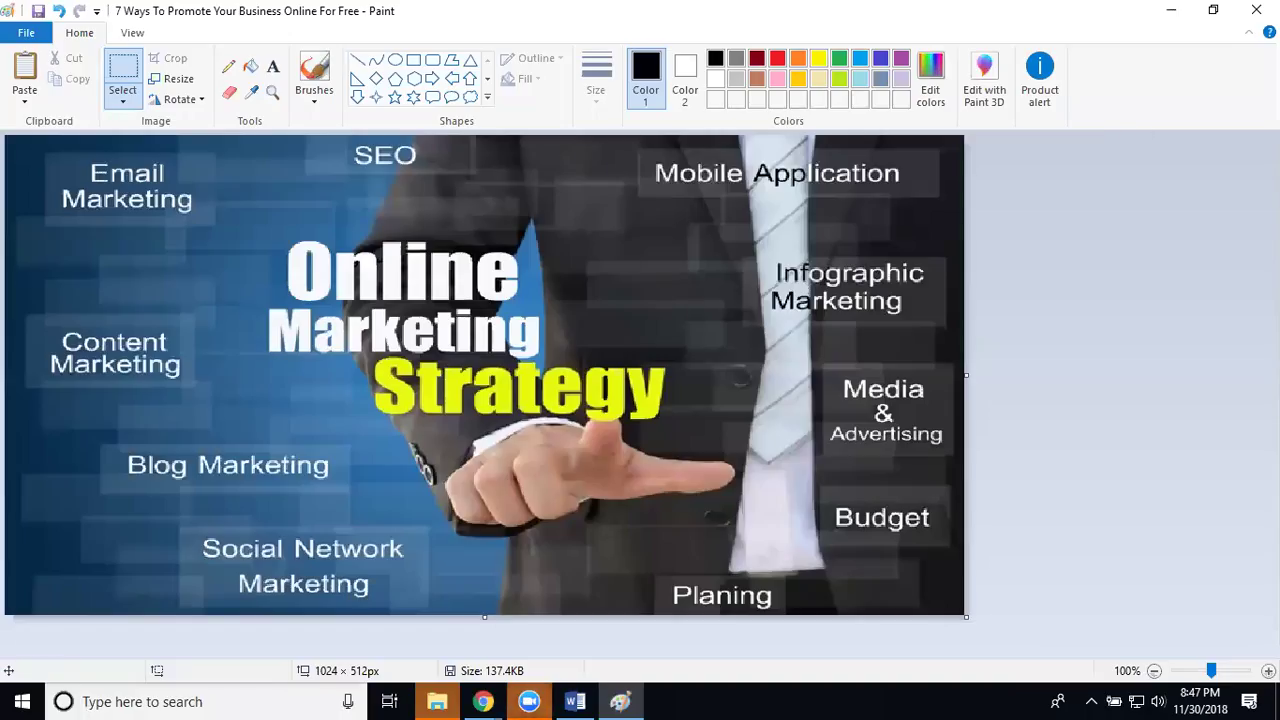
- Close Paint, return to the website Card in Chrome, upload "7 Ways To Promote Your Business Online For Free" and crop it at 1.91:1
left_click(1256, 10)
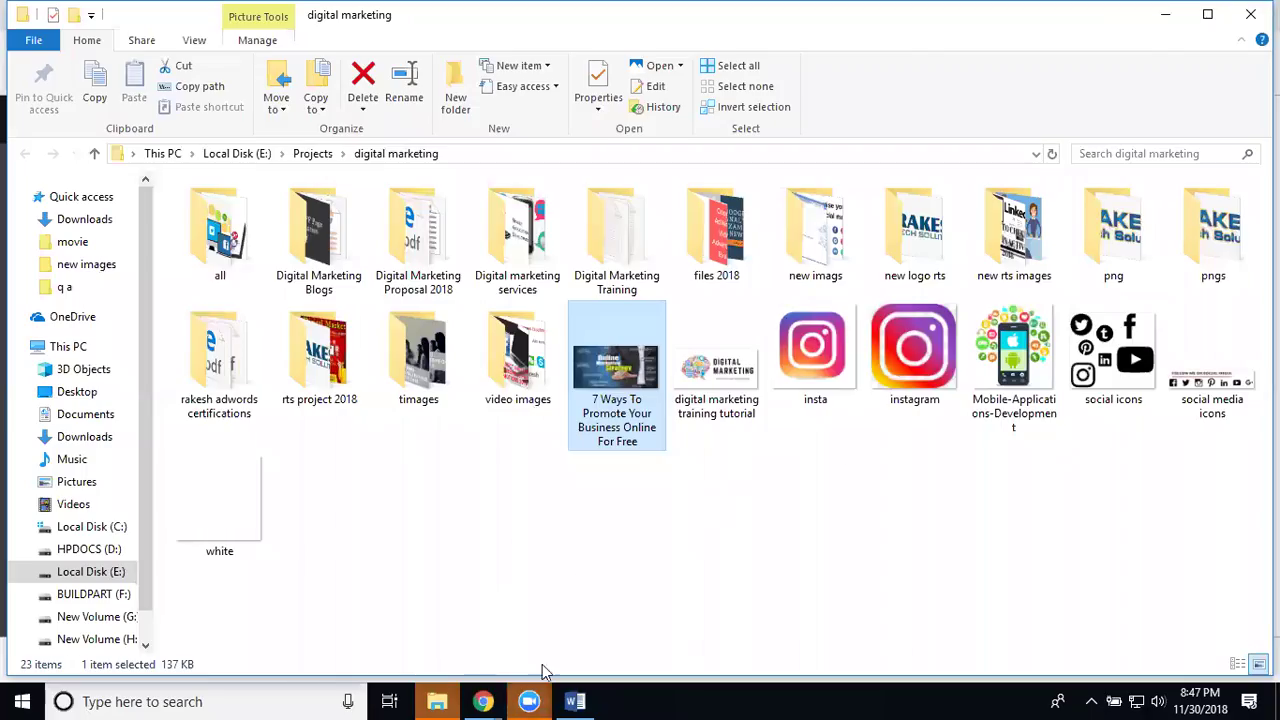
mouse_move(483, 700)
left_click(380, 640)
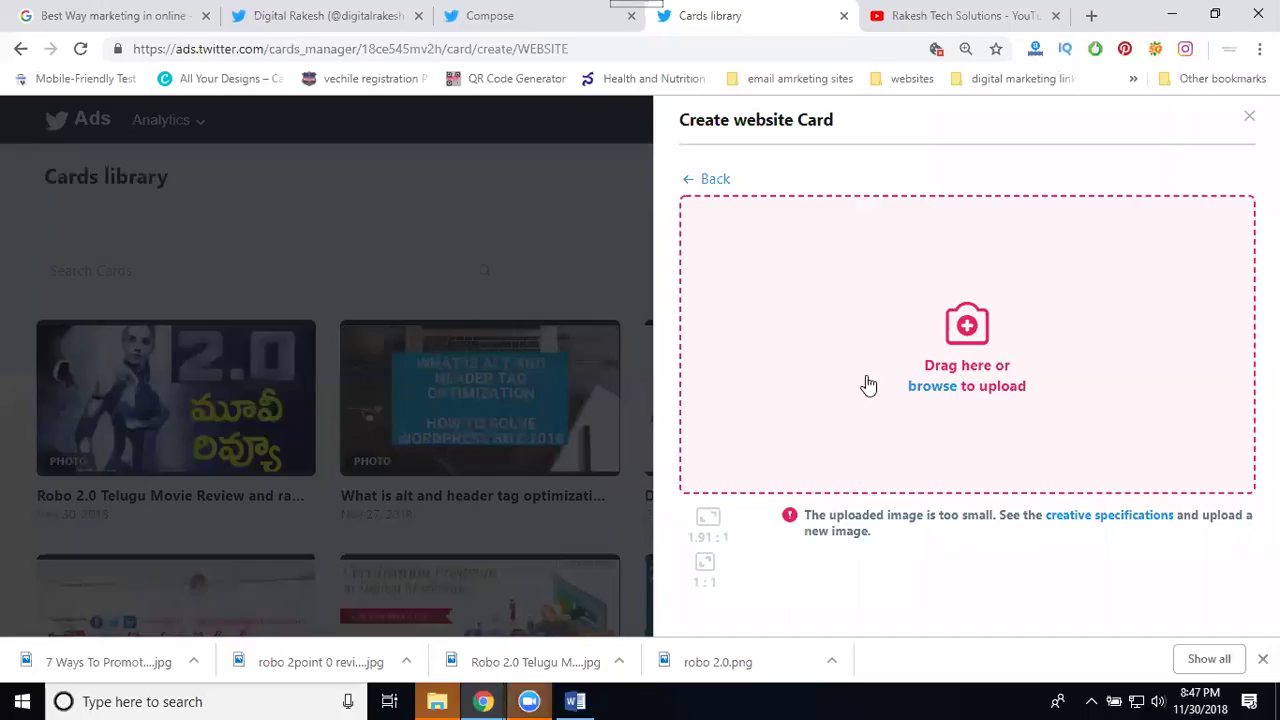
left_click(967, 340)
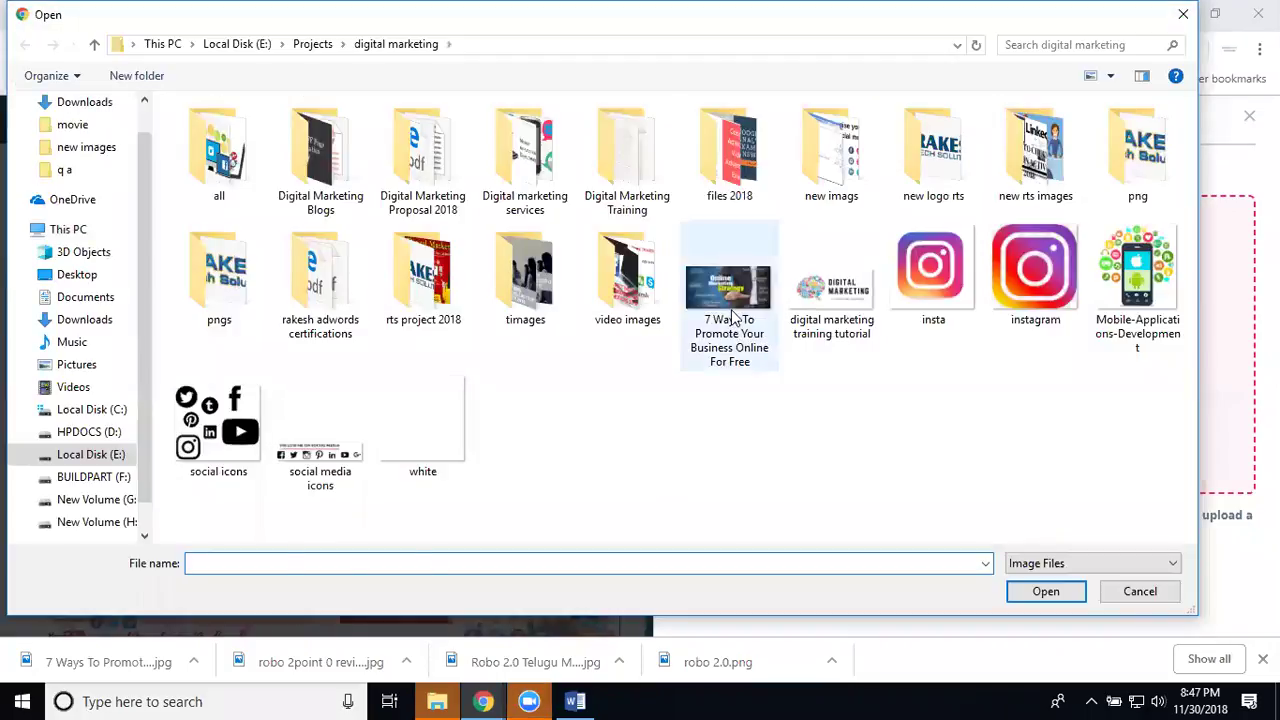
left_click(735, 318)
double_click(735, 318)
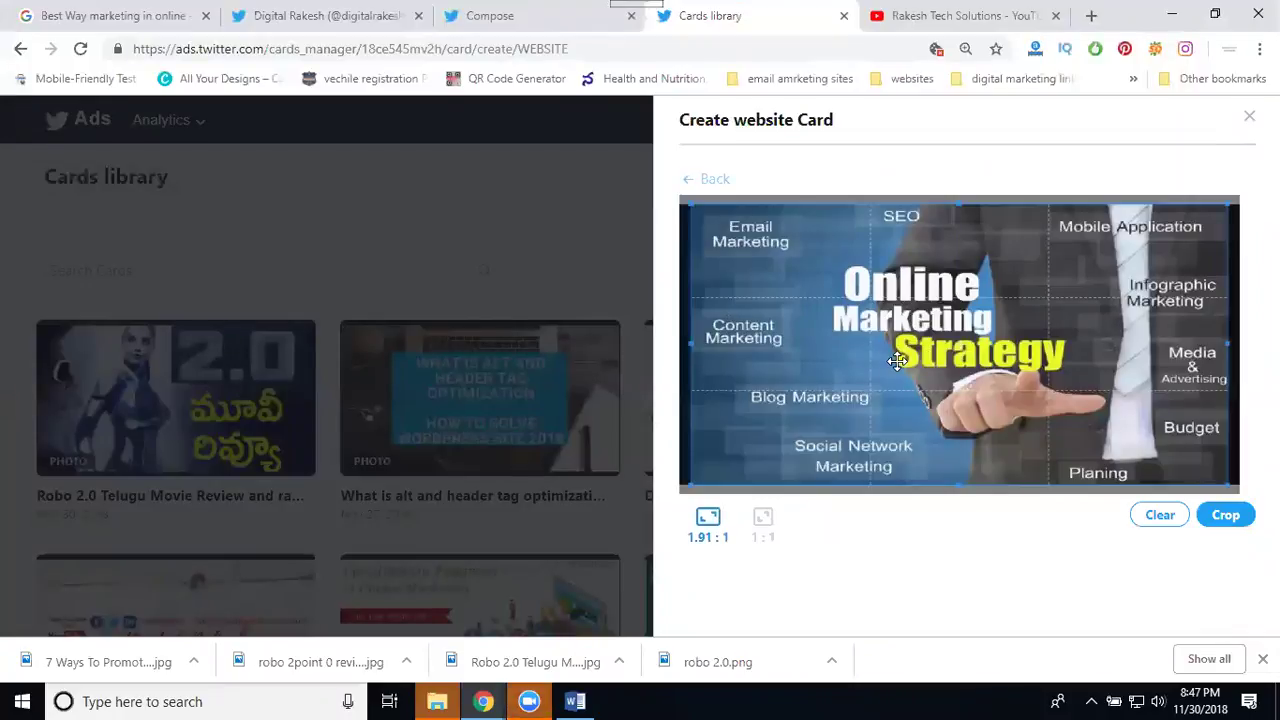
left_click(1227, 516)
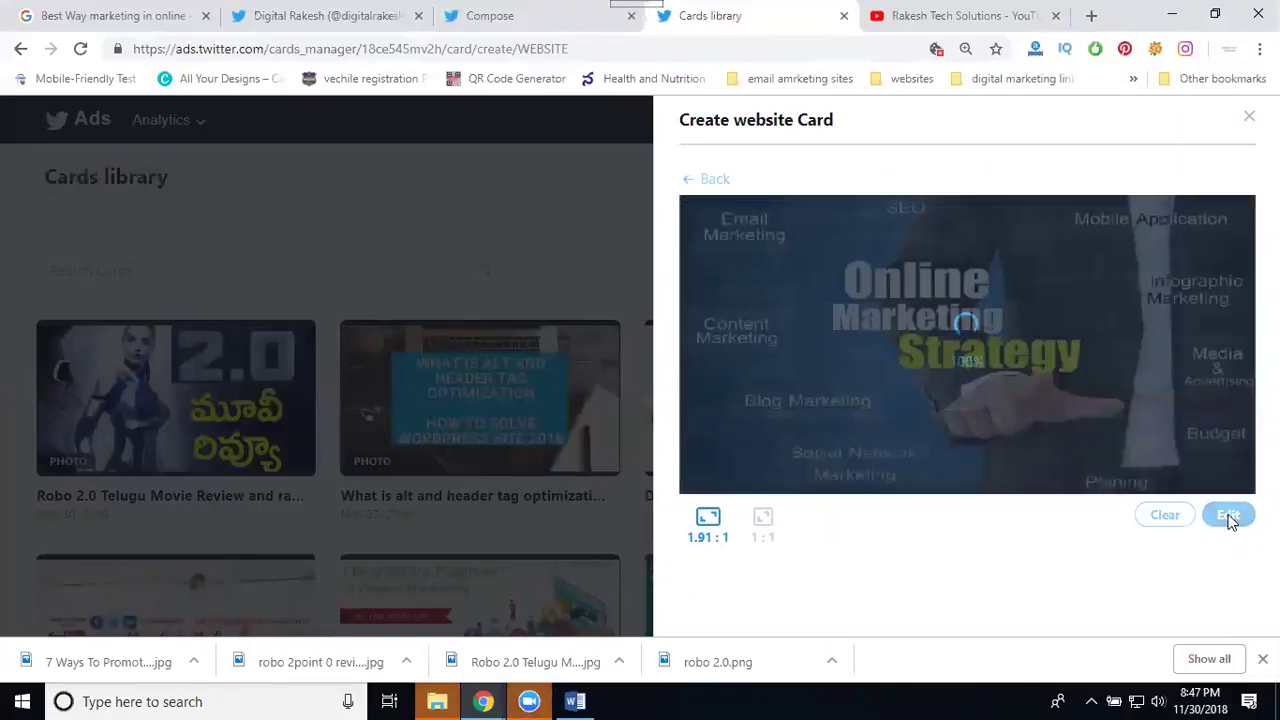
- Set the card's headline to "10 Ways To Promote Your Business Online For Free", the phrase in the Google search
left_click(776, 405)
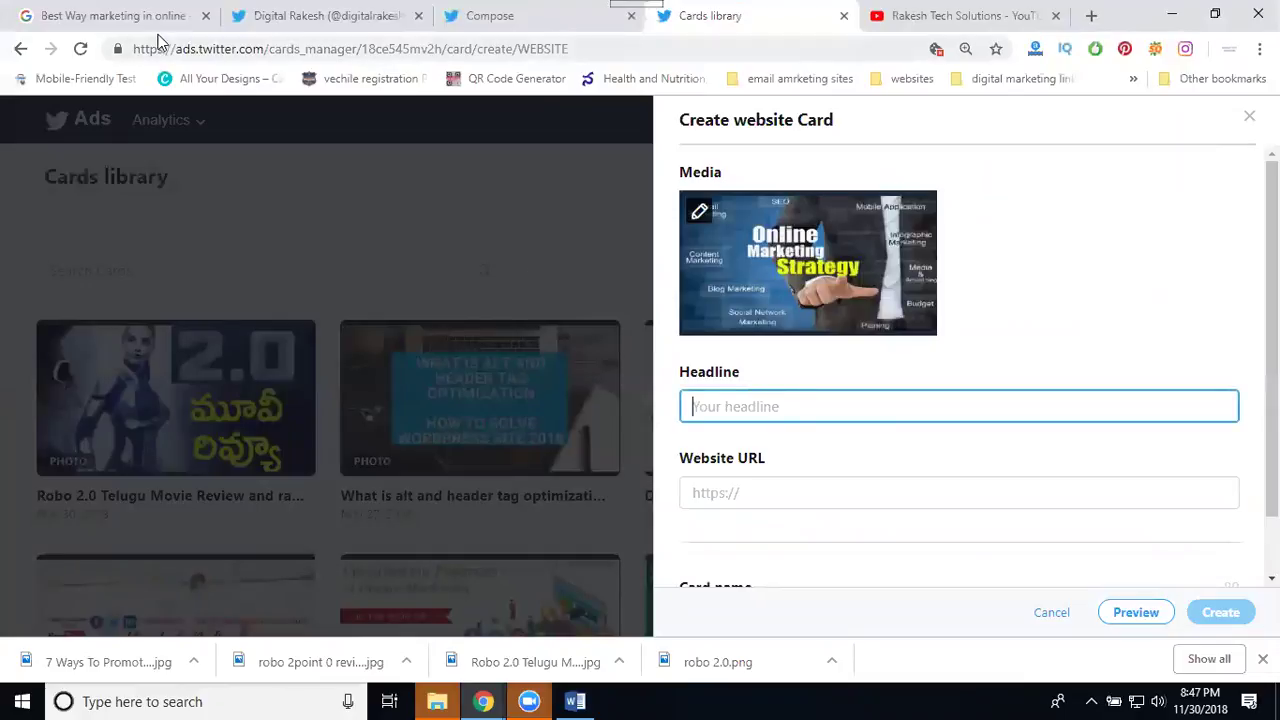
left_click(134, 14)
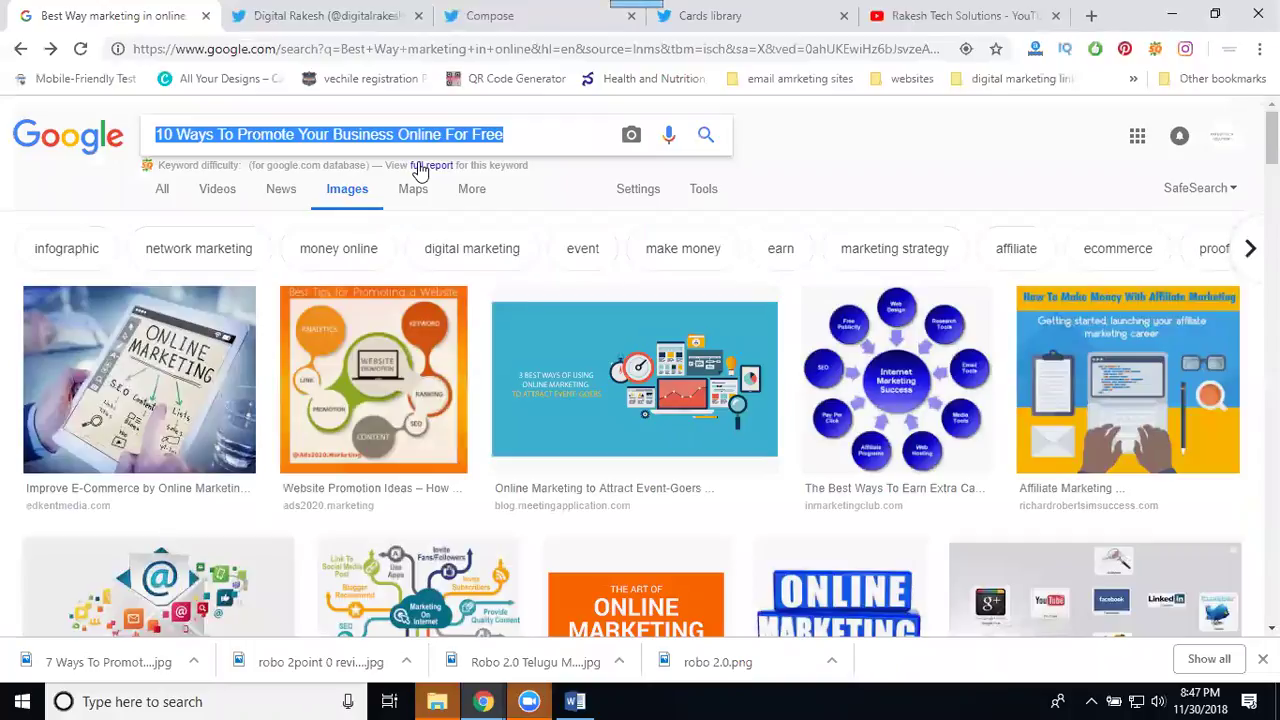
left_click(478, 16)
left_click(712, 16)
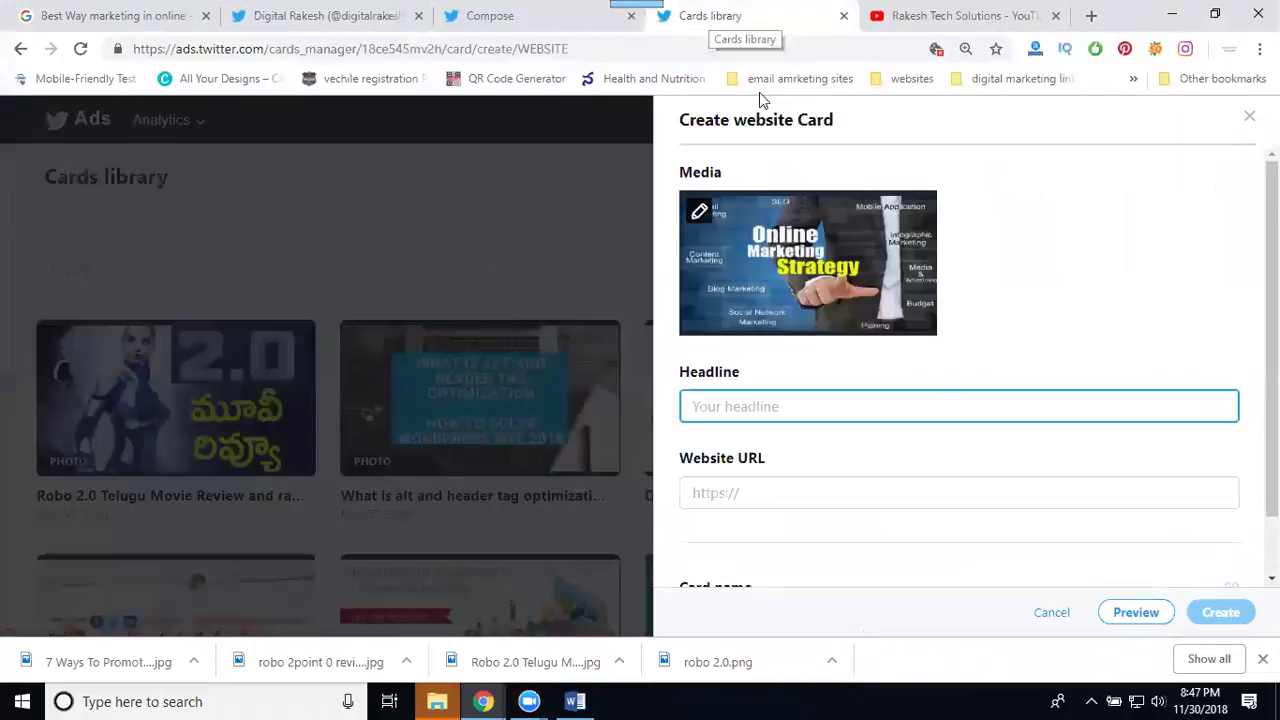
type("10 Ways To Promote Your Business Online For Free")
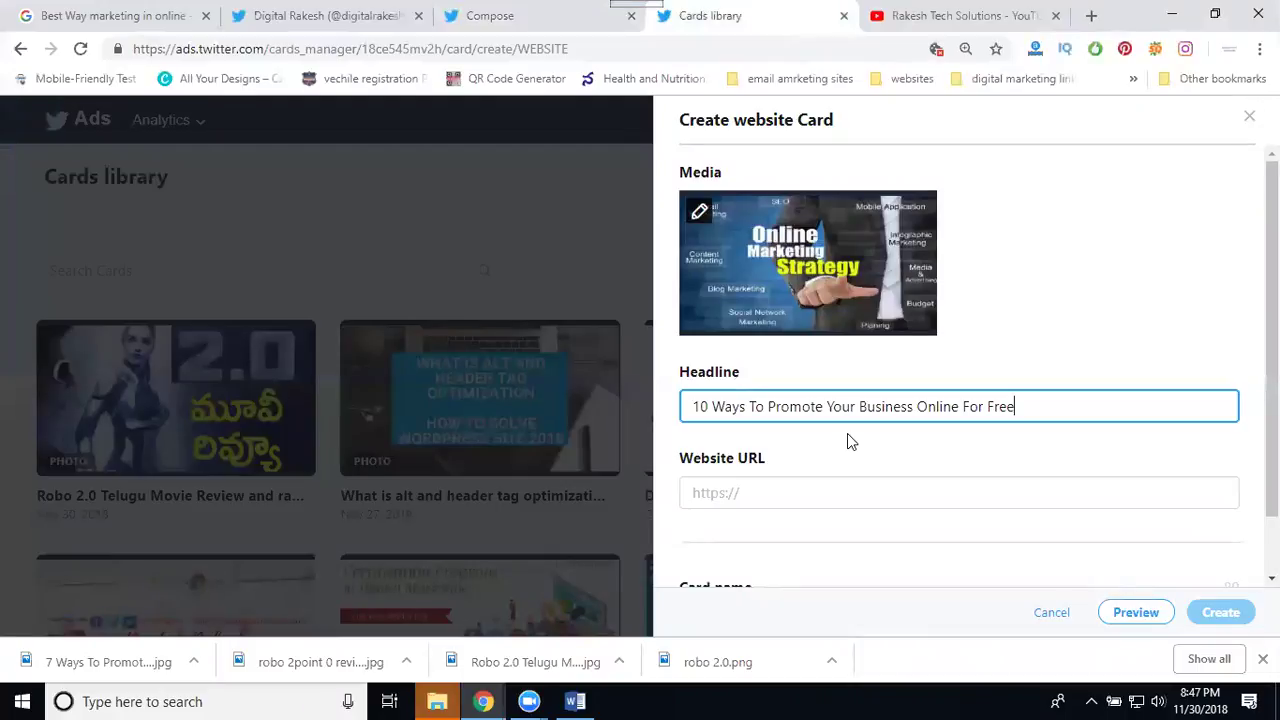
- Copy the Rakesh Tech Solutions YouTube channel's address into the card's Website URL
left_click(900, 16)
left_click(485, 49)
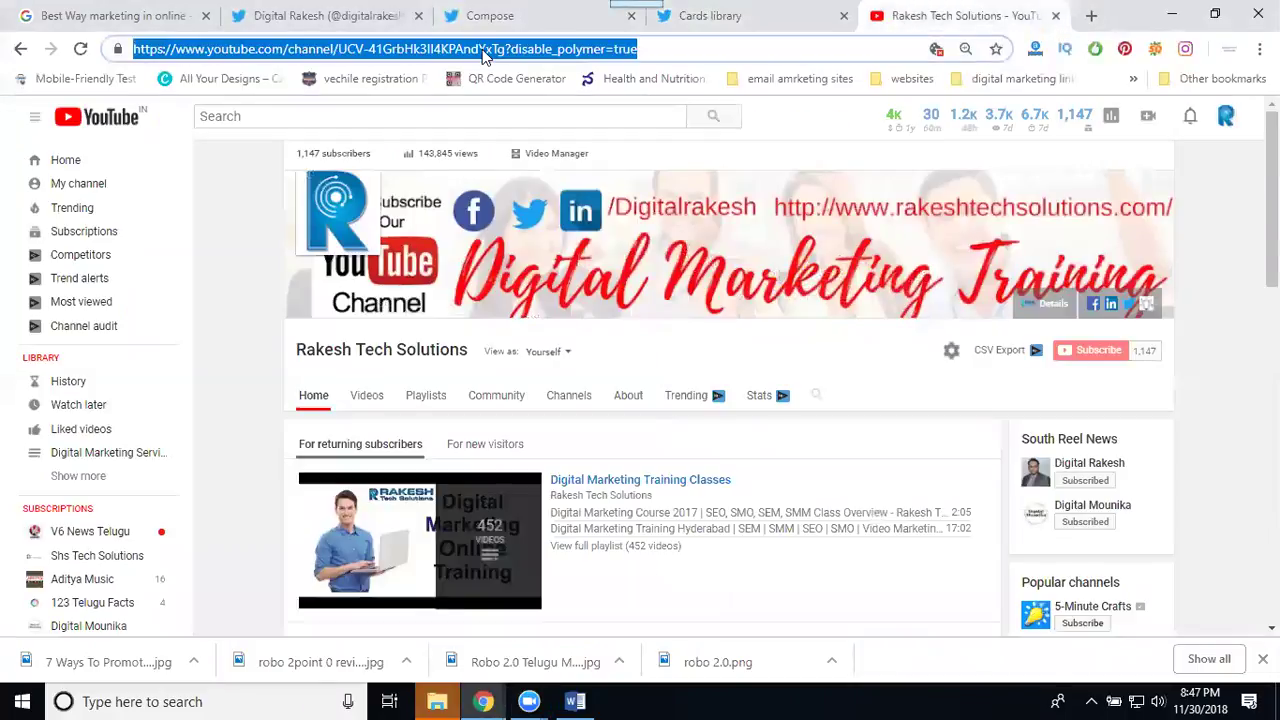
left_click(705, 16)
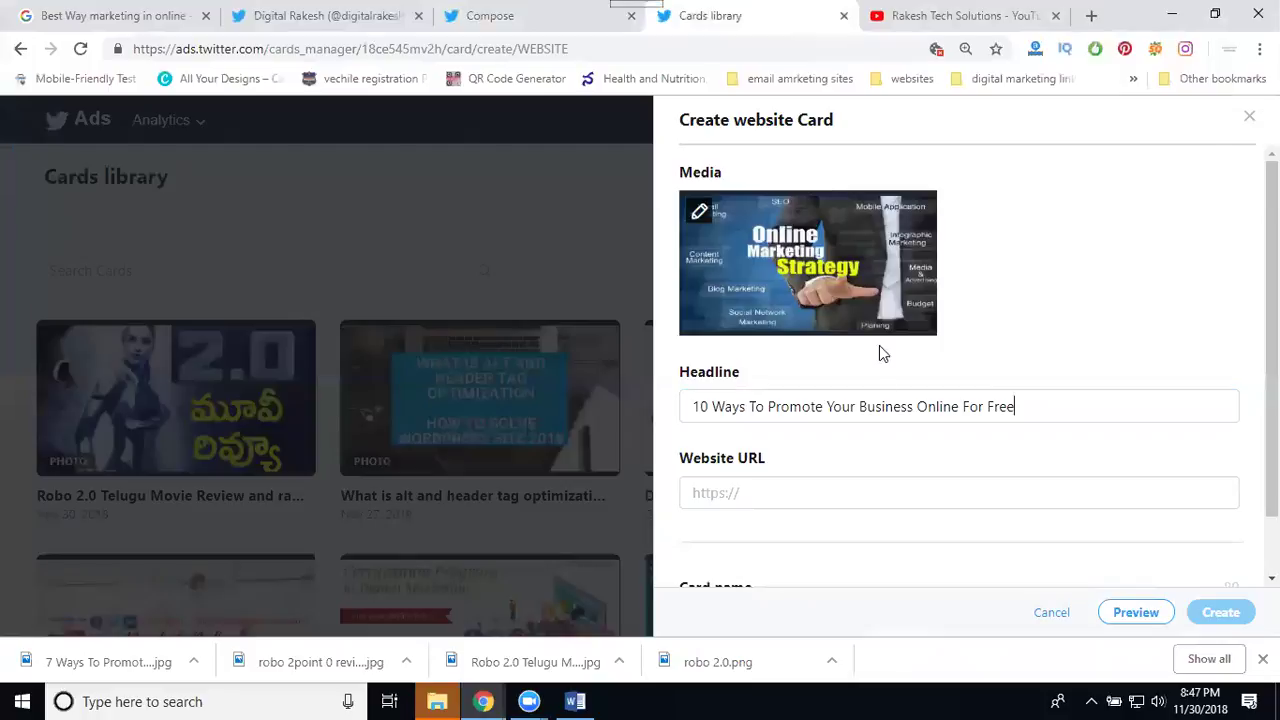
left_click(855, 490)
type("https://www.youtube.com/channel/UCV-41GrbHk3Il4KPAndYxTg?disable_polymer=true")
- Remove the "?disable_polymer=true" ending from the Website URL
key("ctrl+a")
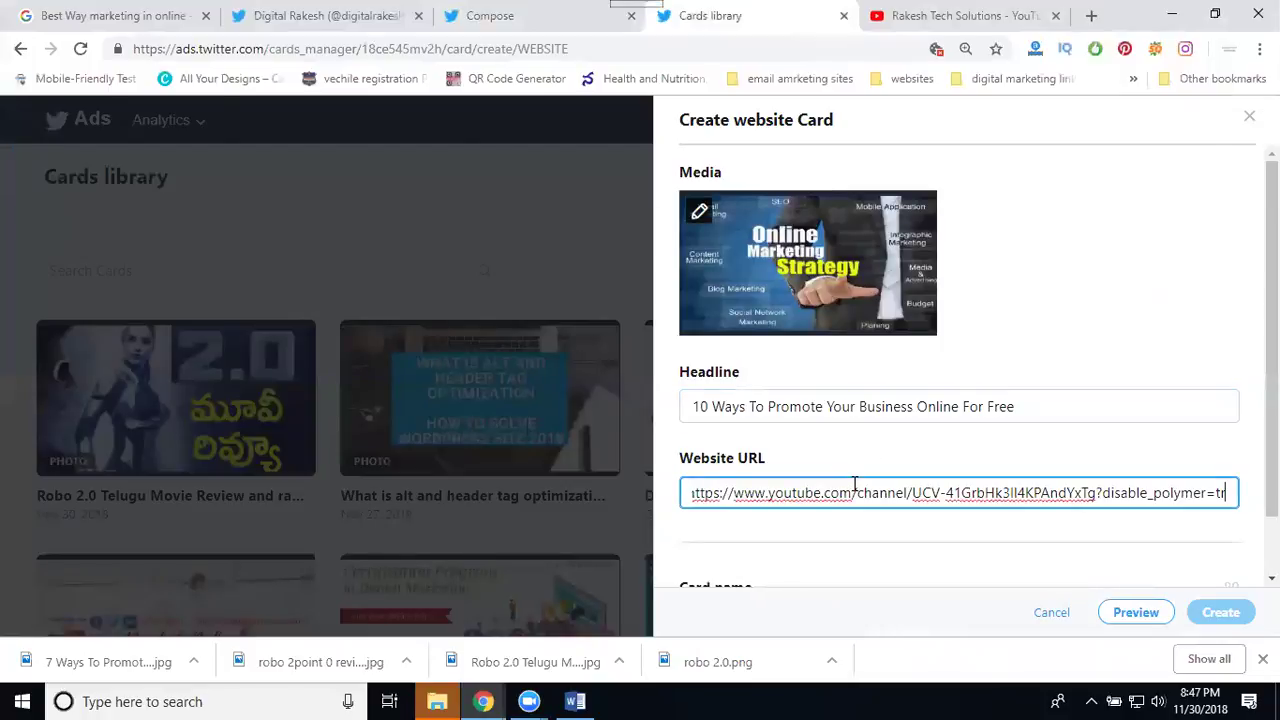
left_click(855, 483)
key("BackSpace")
key("BackSpace")
key("BackSpace")
key("BackSpace")
key("BackSpace")
key("BackSpace")
key("BackSpace")
key("BackSpace")
key("BackSpace")
key("BackSpace")
key("BackSpace")
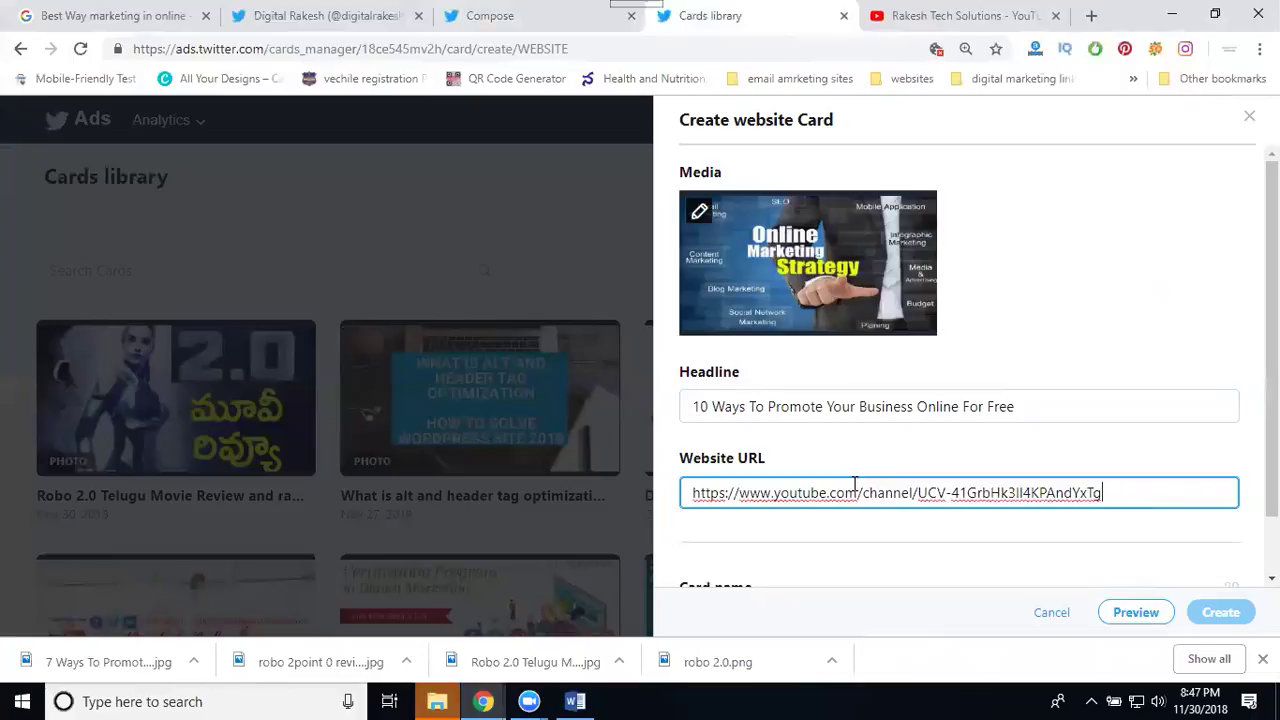
- Copy the headline "10 Ways To Promote Your Business Online For Free" into the card name and create the card
left_click(911, 406)
key("ctrl+a")
key("ctrl+c")
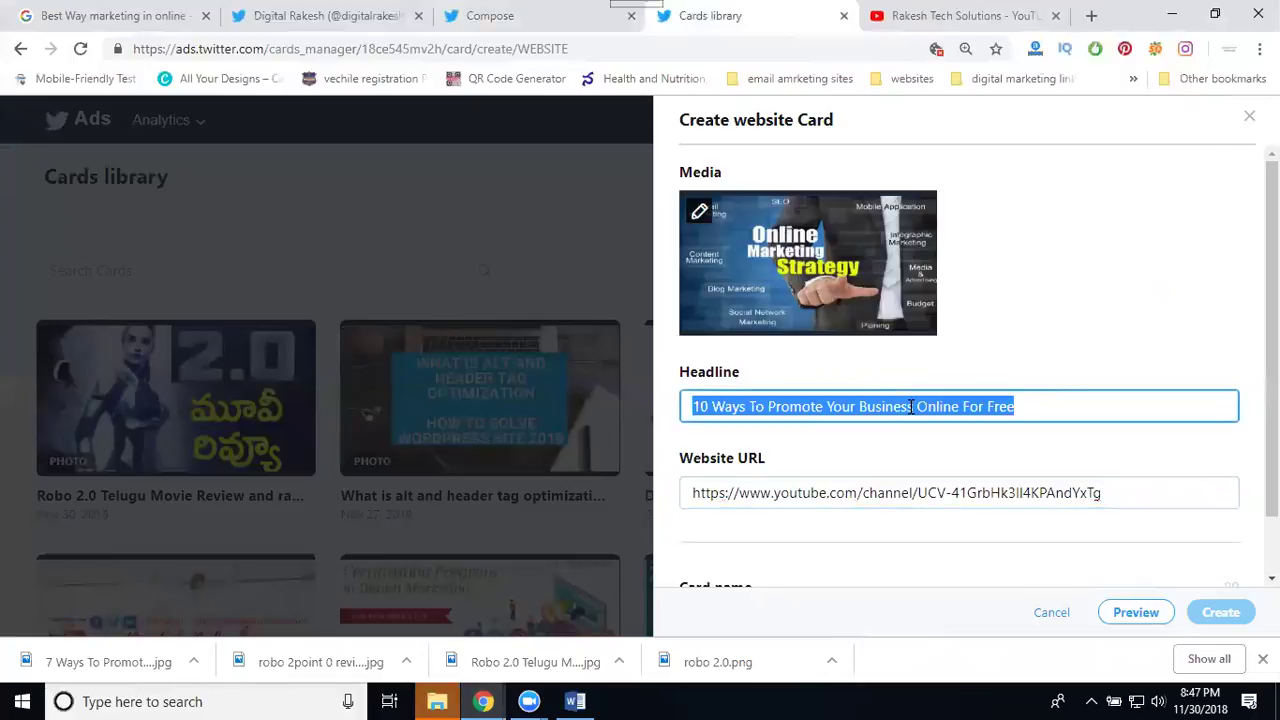
scroll(860, 498, "down", 1)
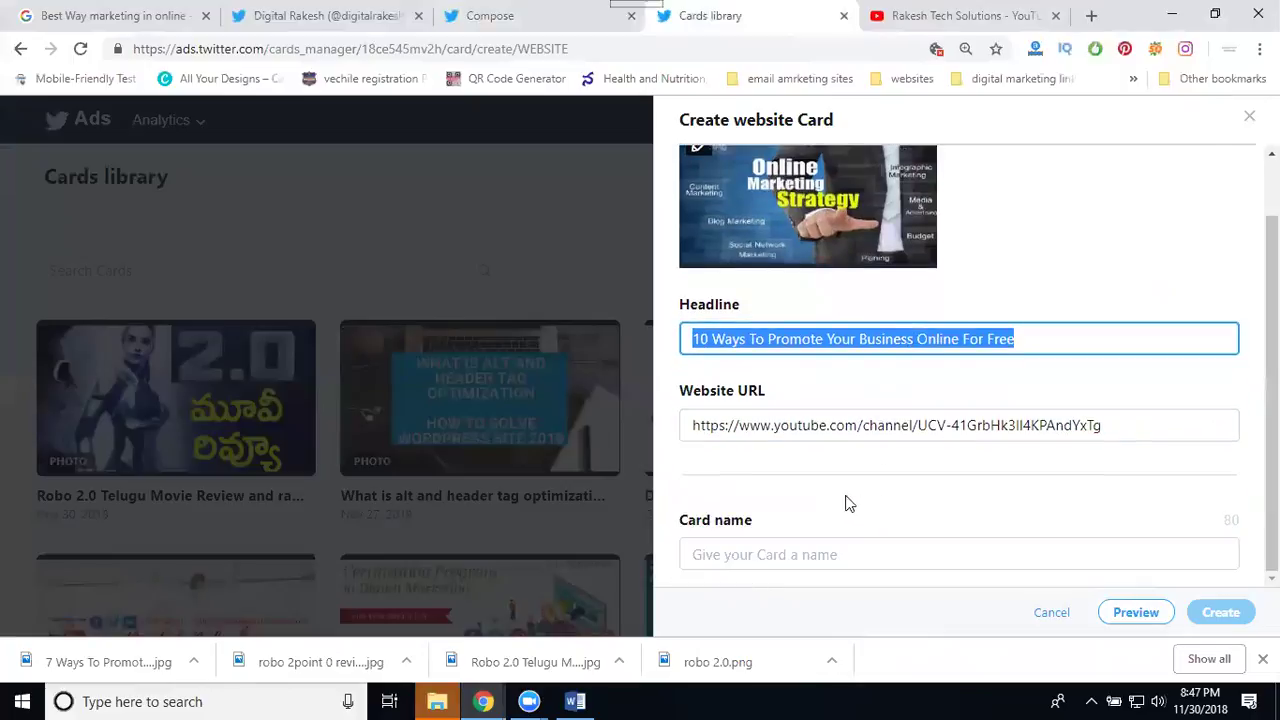
left_click(813, 548)
key("ctrl+v")
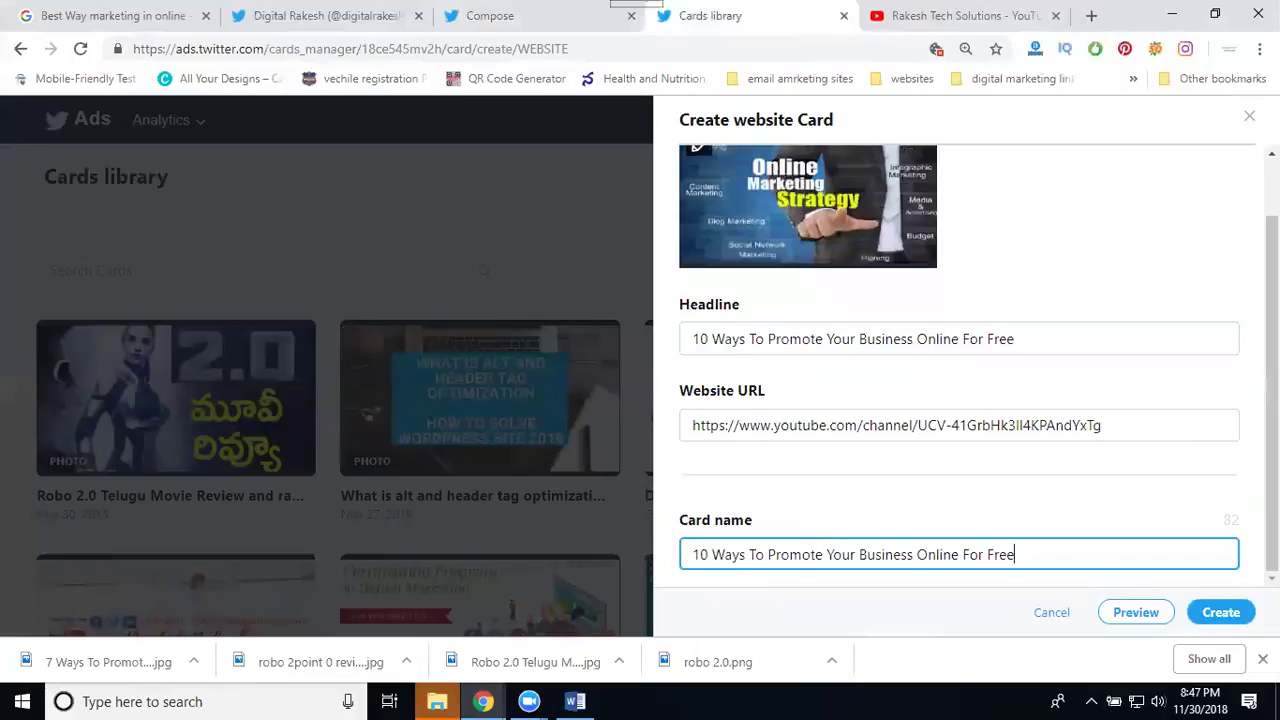
left_click(1222, 614)
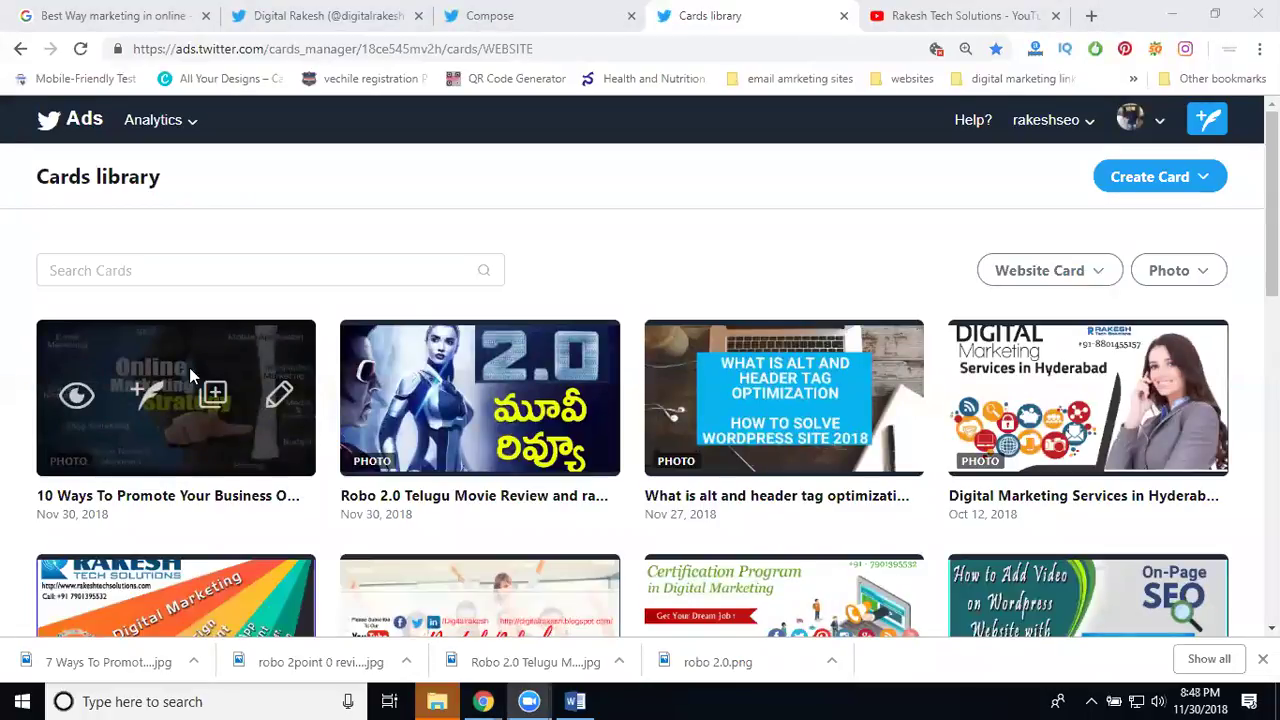
- Compose a Tweet from the new "10 Ways To Promote Your Business Online For Free" card and turn off Promoted-only
left_click(146, 397)
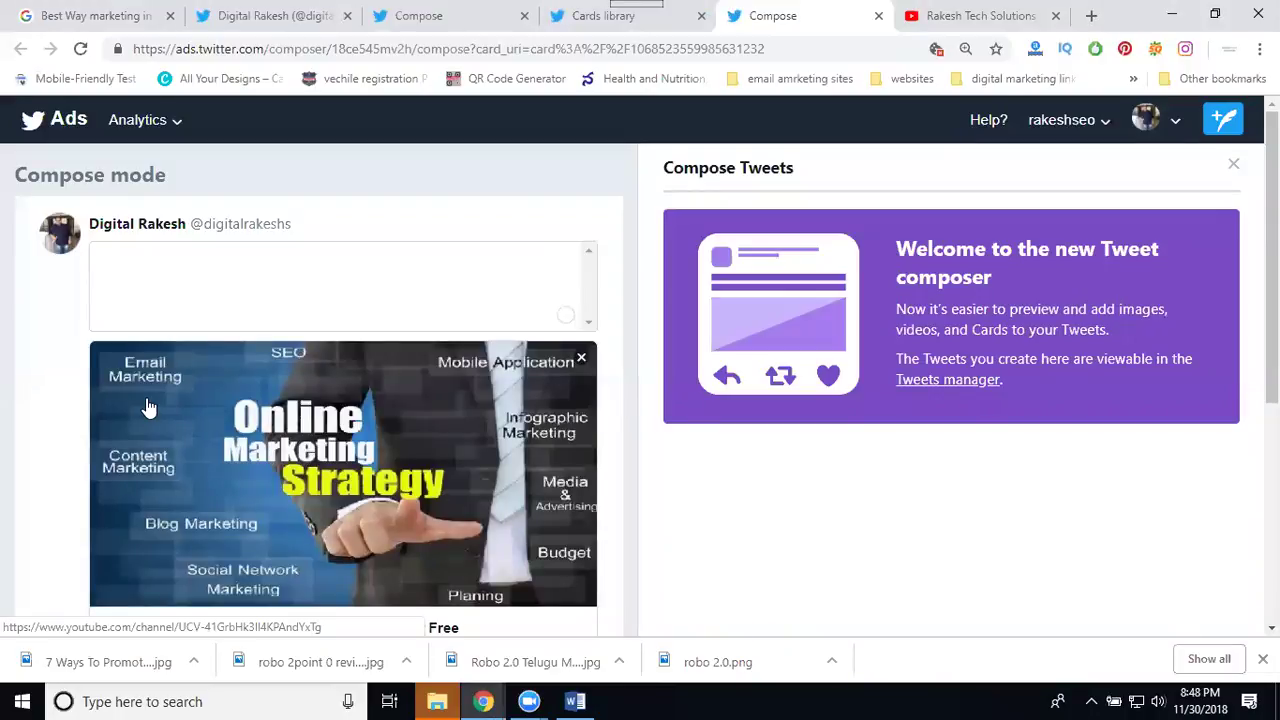
scroll(150, 390, "down", 4)
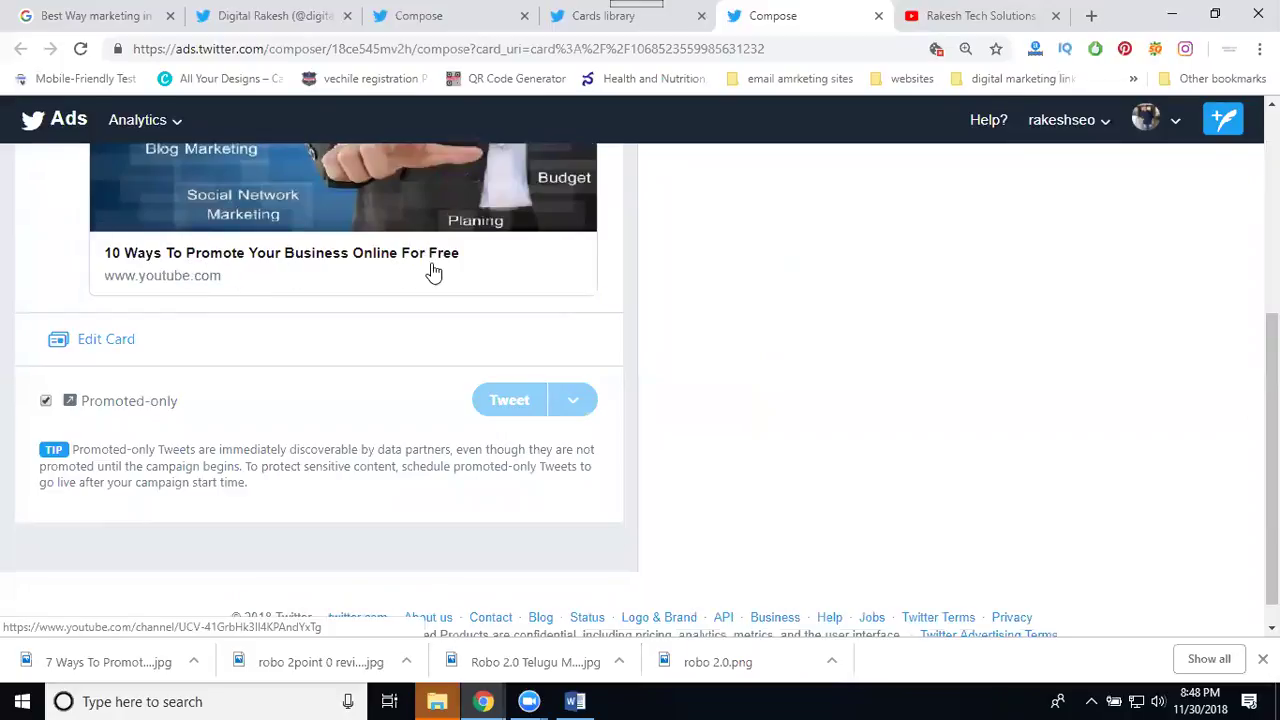
left_click(950, 22)
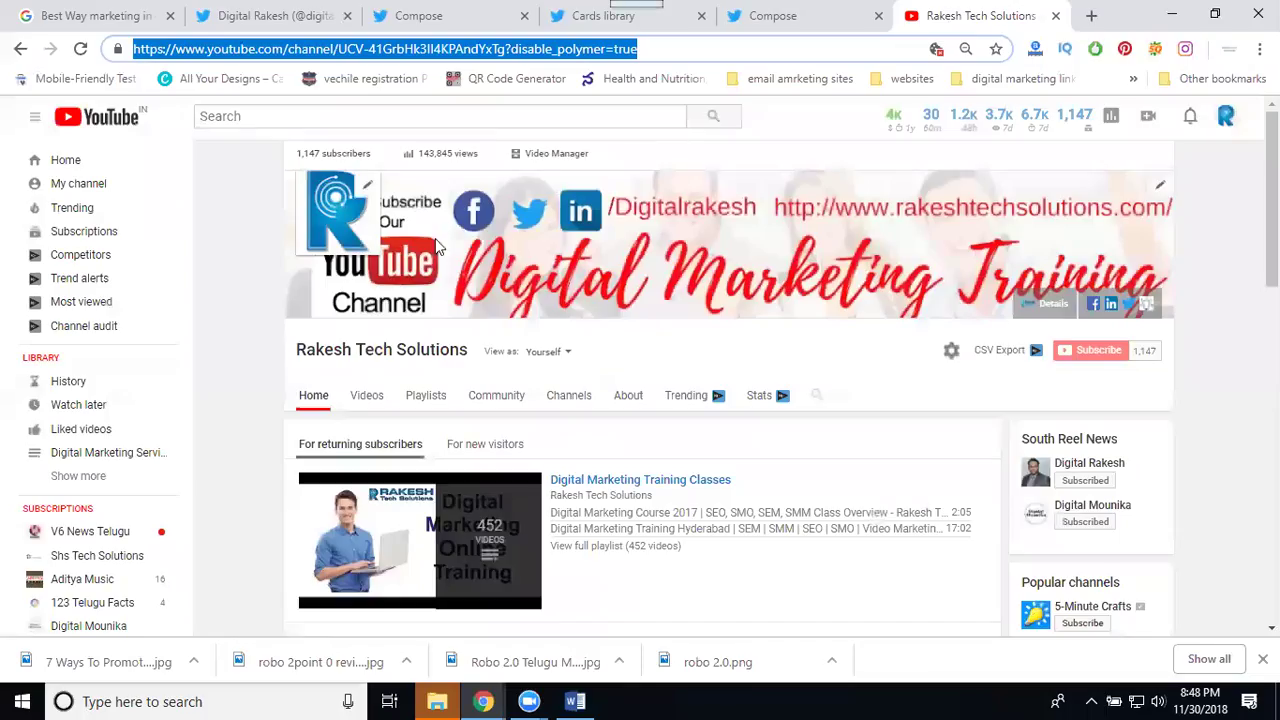
left_click(785, 17)
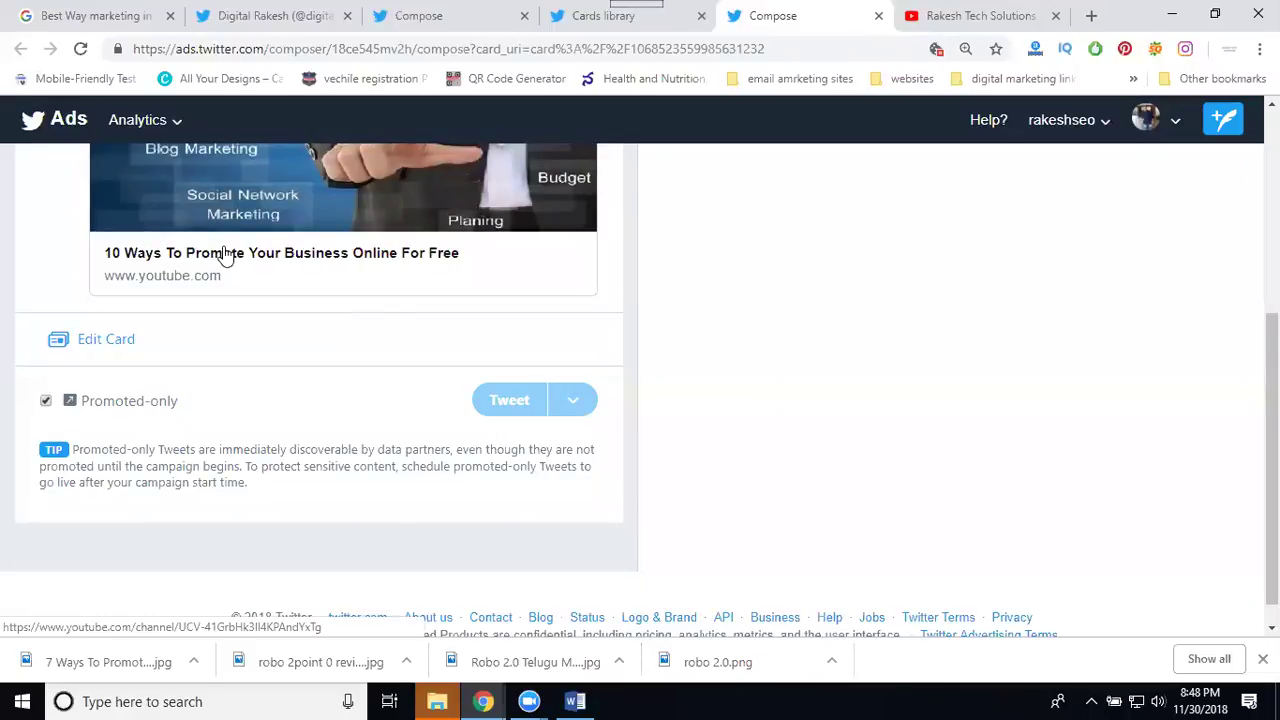
left_click(45, 400)
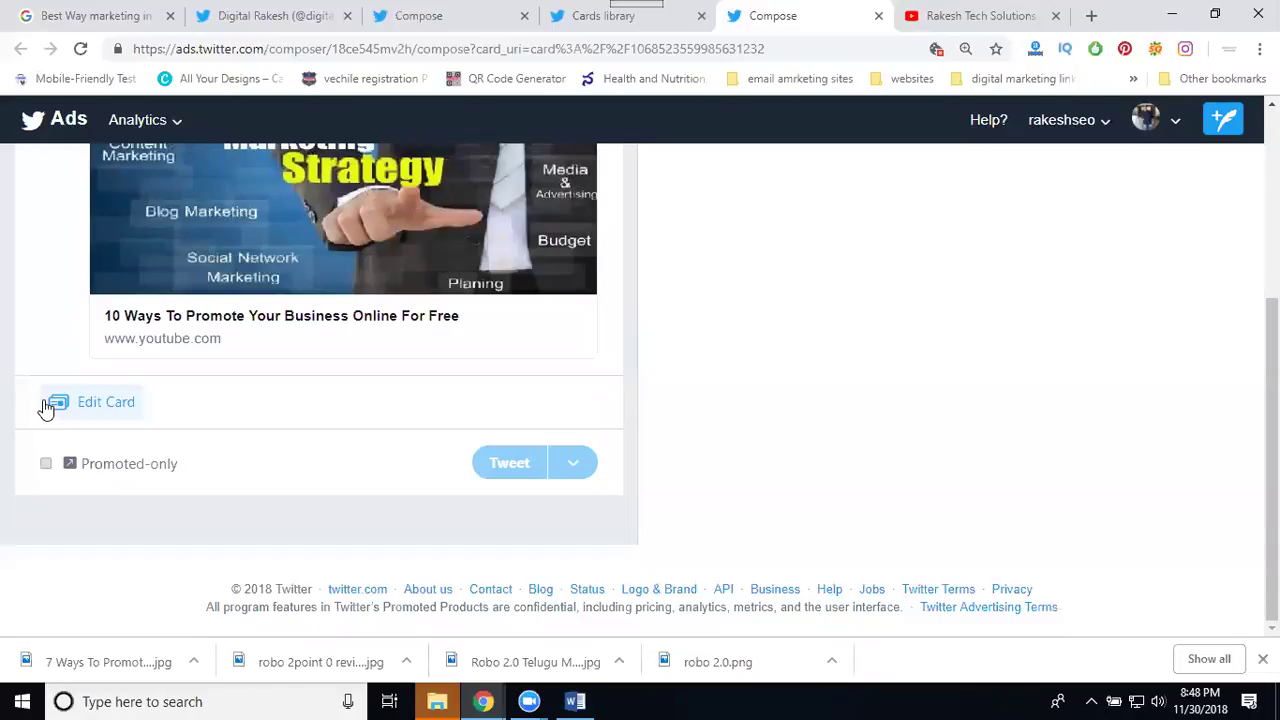
left_click(45, 405)
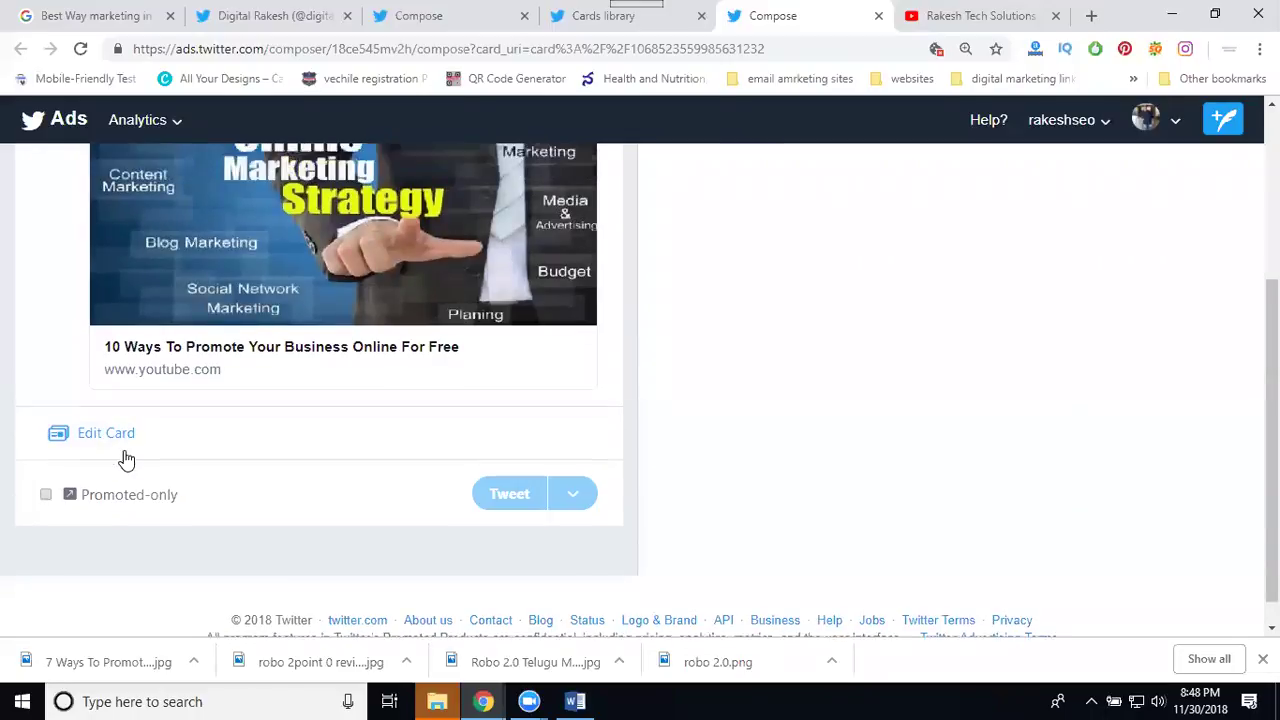
- Paste the headline "10 Ways To Promote Your Business Online For Free" as the Tweet text and turn "Promote" and "Business" into hashtags
left_click(191, 280)
key("ctrl+v")
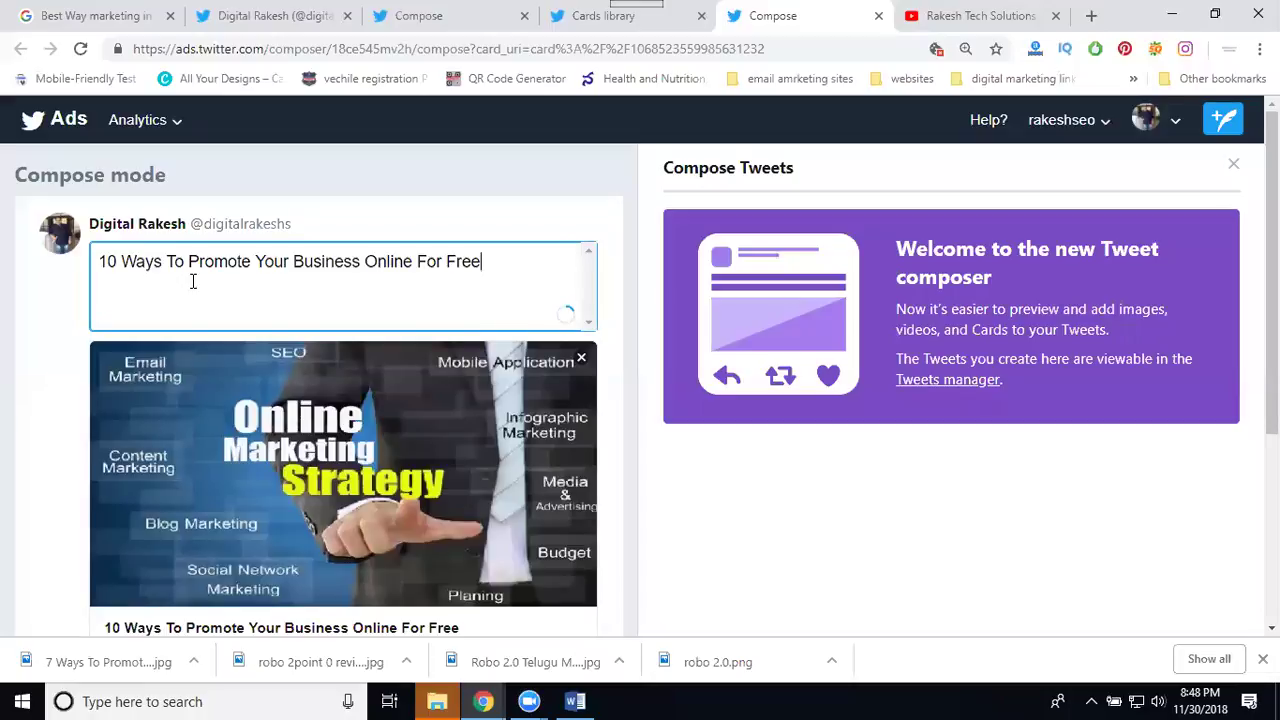
left_click(293, 261)
type("#")
type("#")
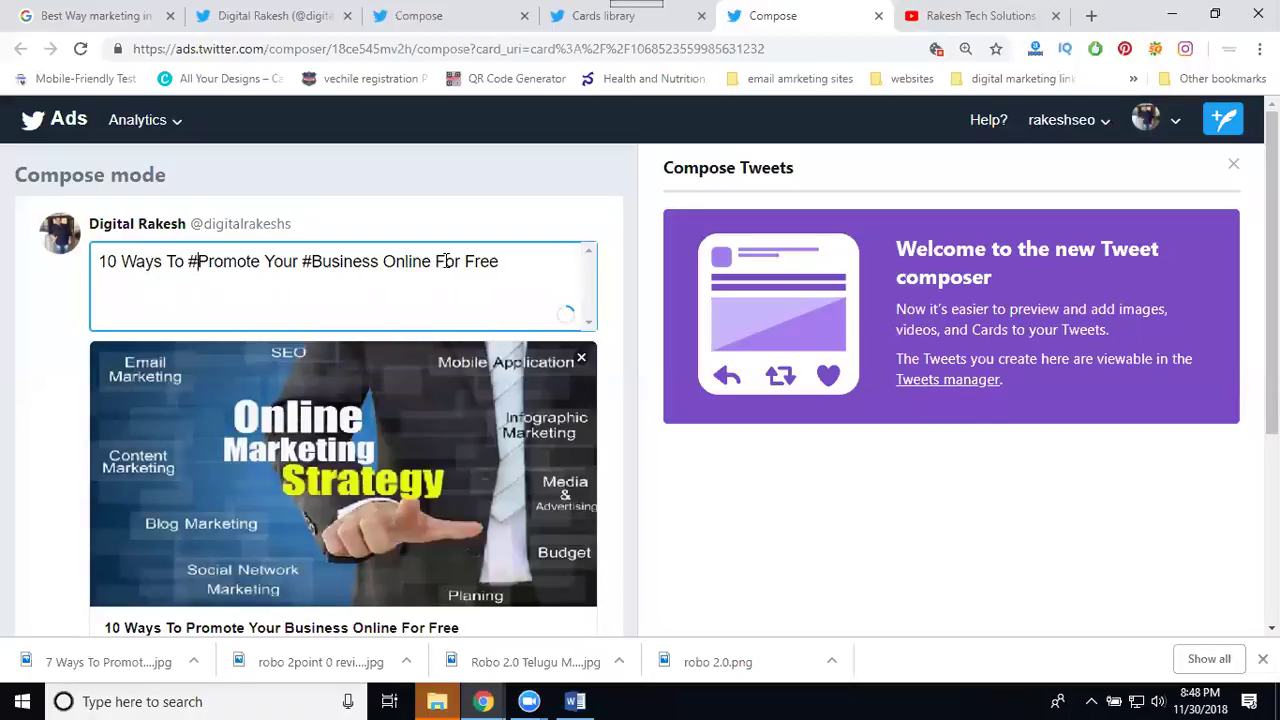
- Append "- #rakeshtechsolutions" to the end of the Tweet's headline
left_click(510, 261)
type("- #rakesh")
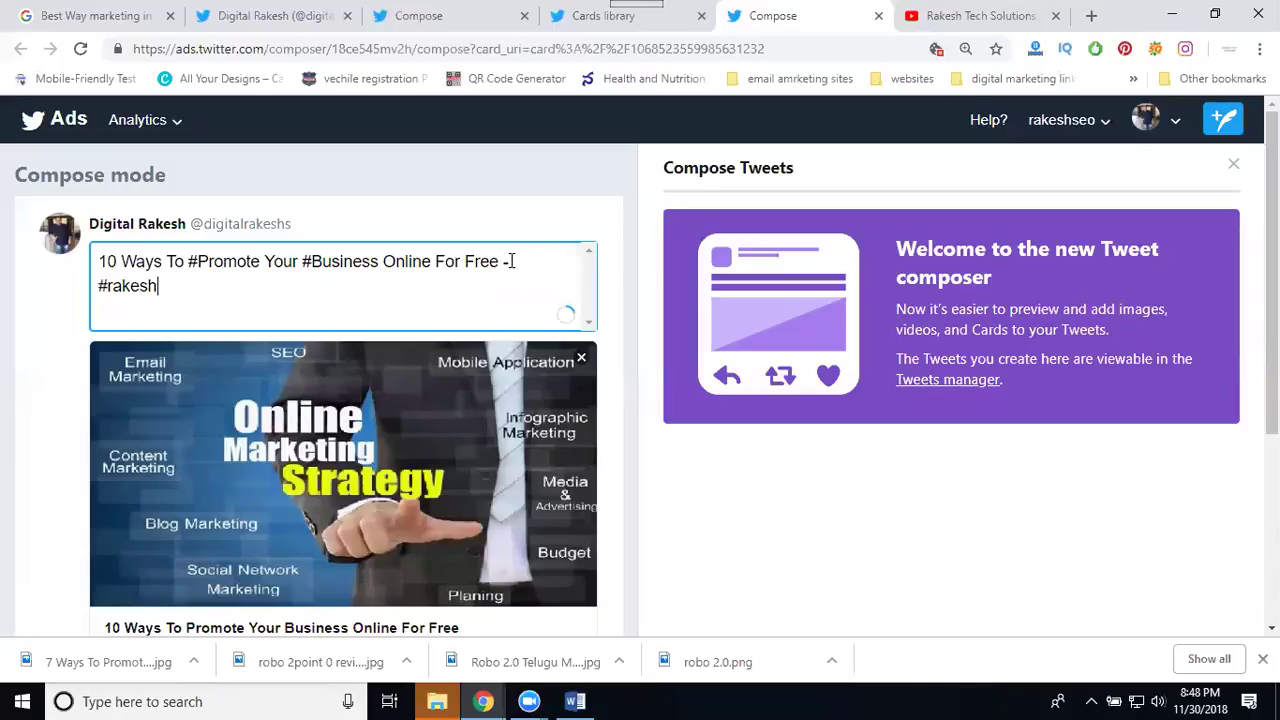
type("techsolutions")
- Below a blank line in the Tweet, add the account's display name as a hashtag, followed by #digitalmarketing #seo #smo #sem #smm
key("Return")
key("Return")
type("#")
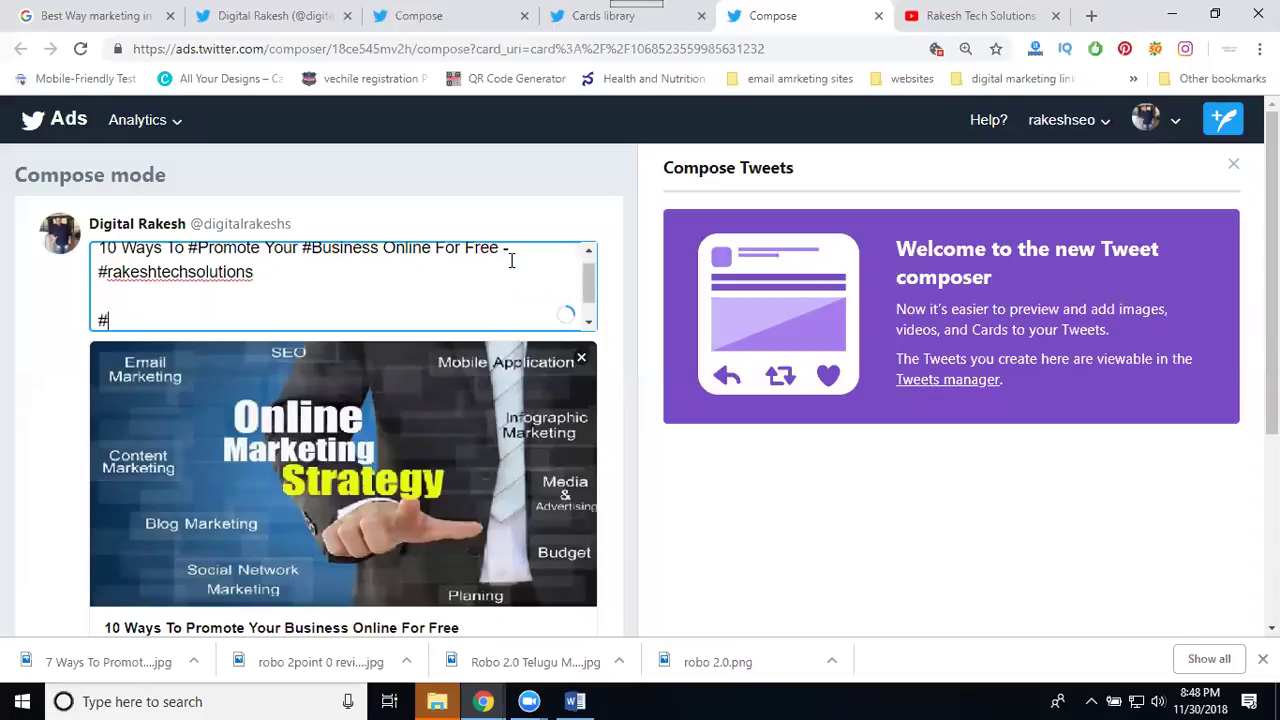
type("digitalrakesh")
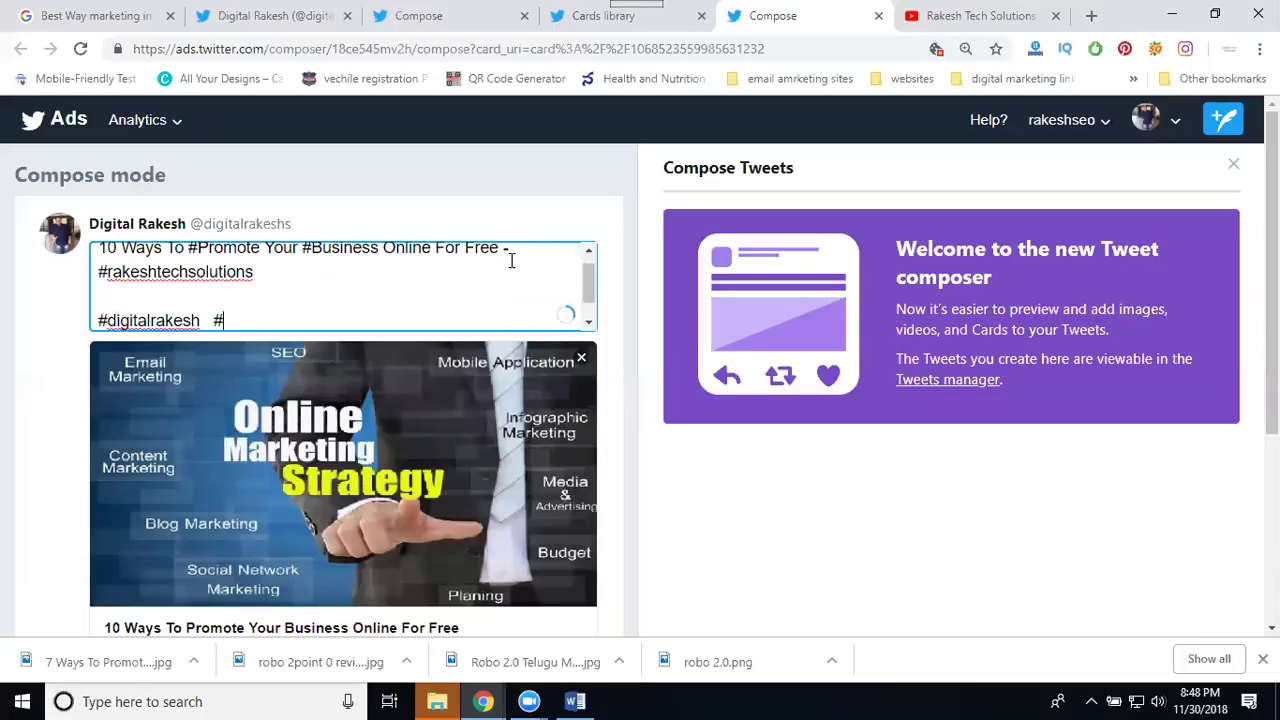
type("   #digitalmarketing")
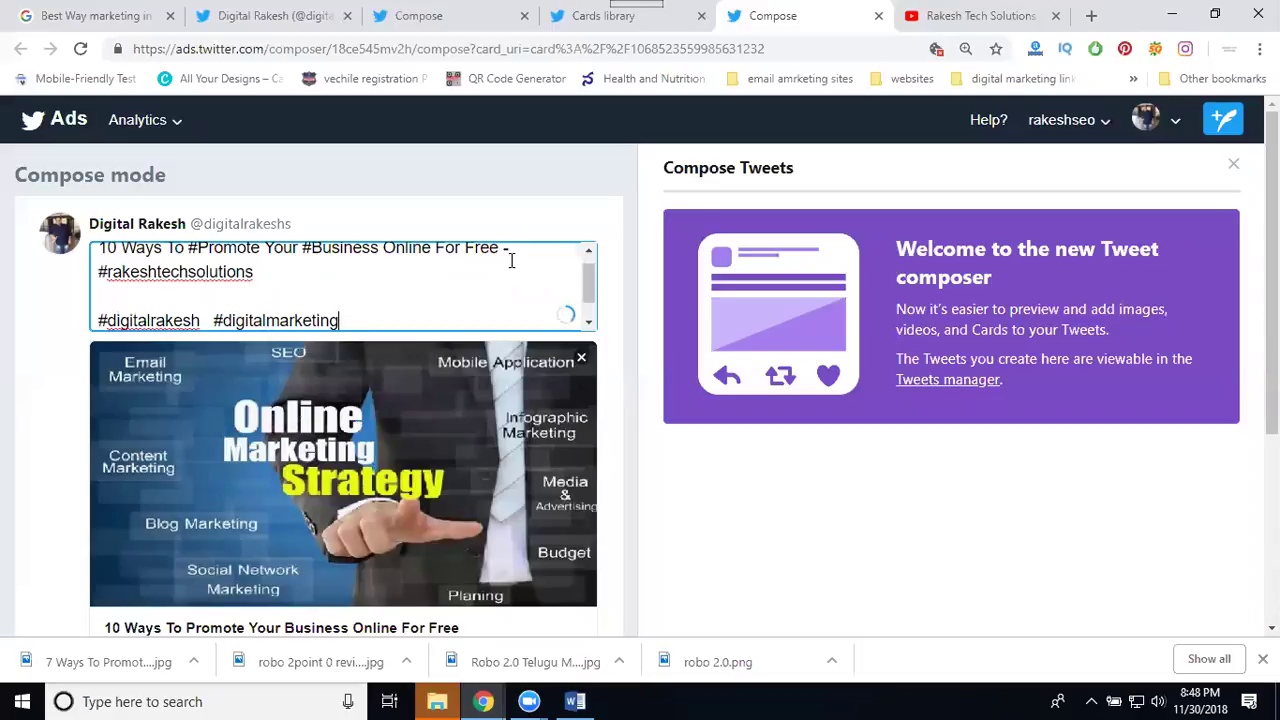
type(" #seo #smo #se")
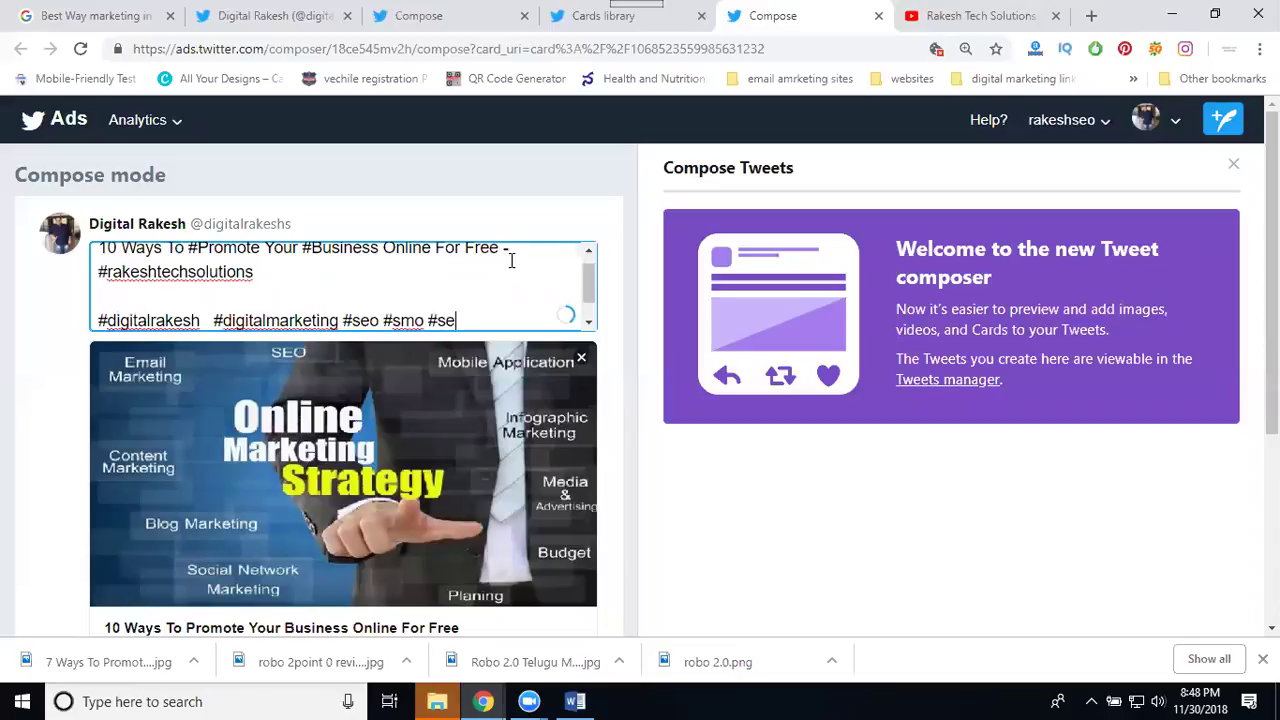
type("m #smm #a")
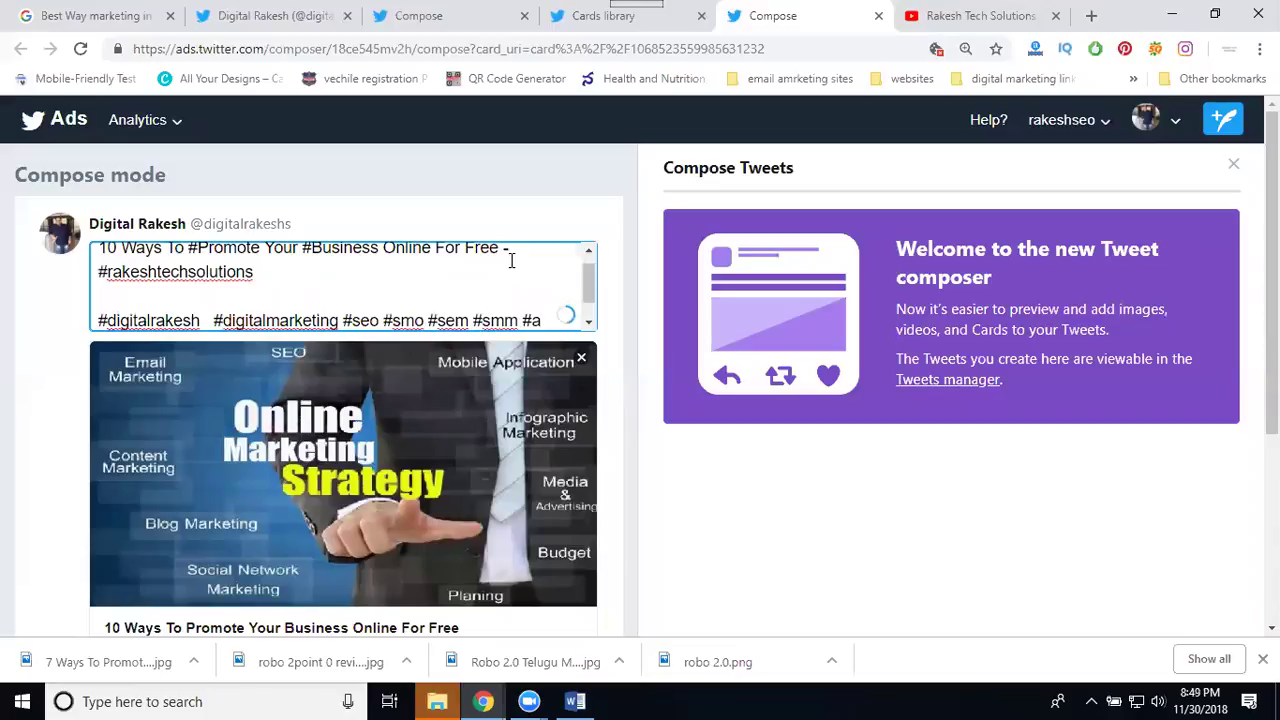
- Continue the Tweet's hashtag list with "#gogole adwords #ppc #cpc #videomarketing"
key("BackSpace")
type("gogo")
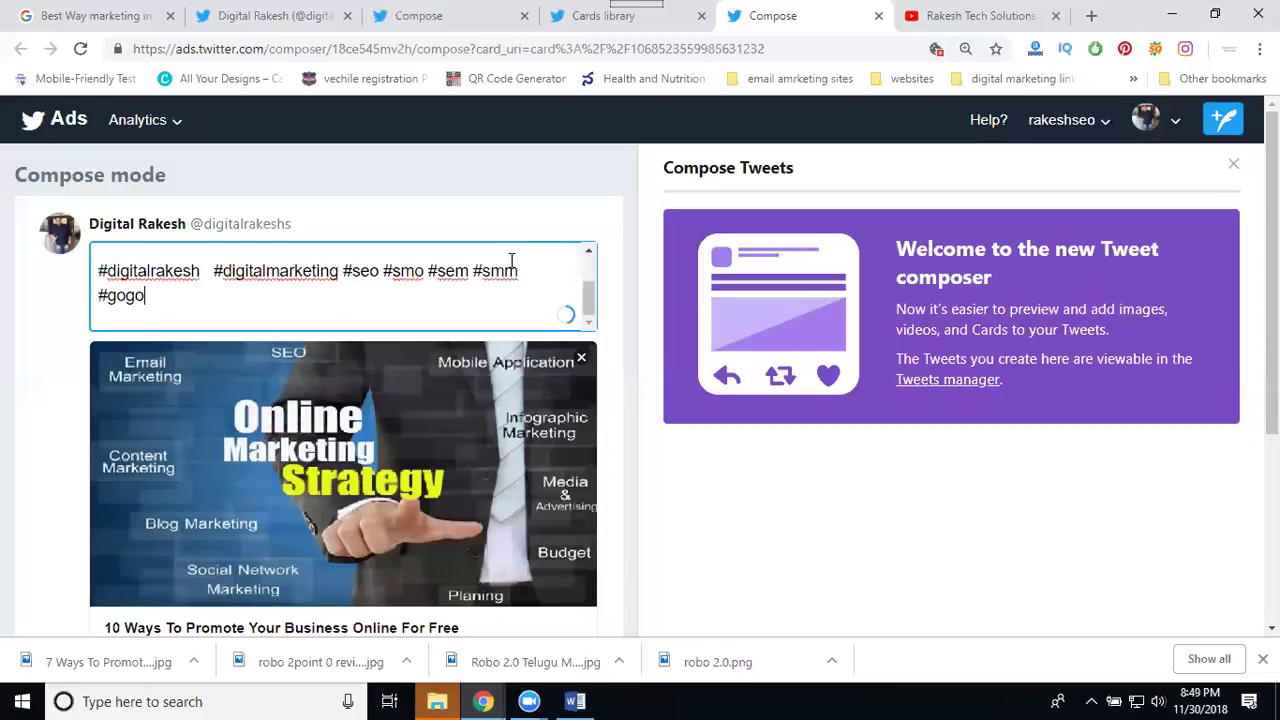
type("le adwords ")
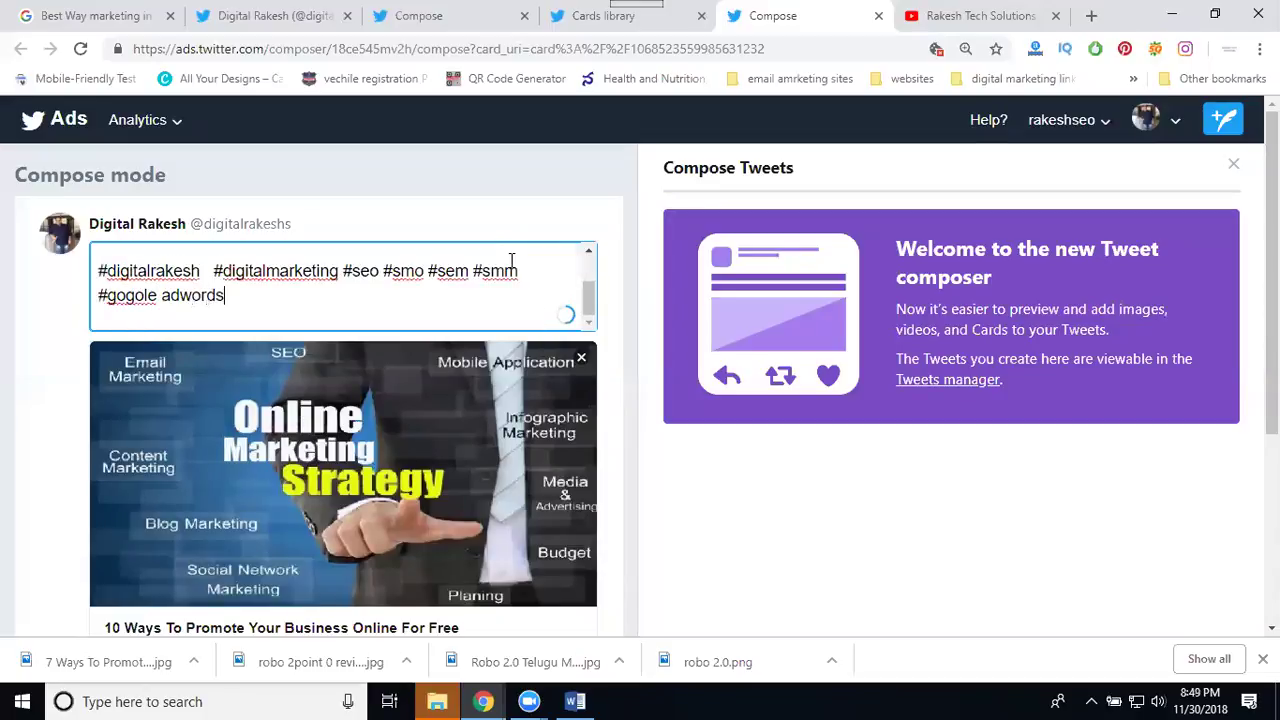
type("#ppc ")
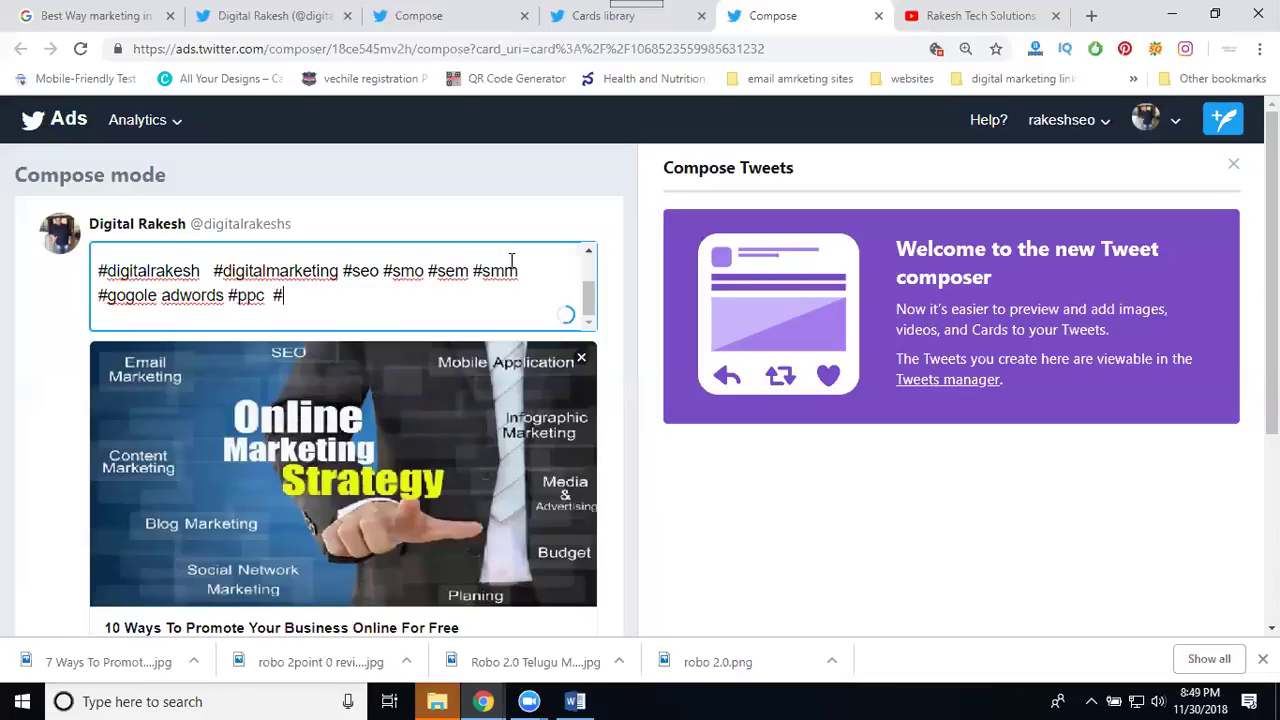
type(" #cpc  #videomarketing")
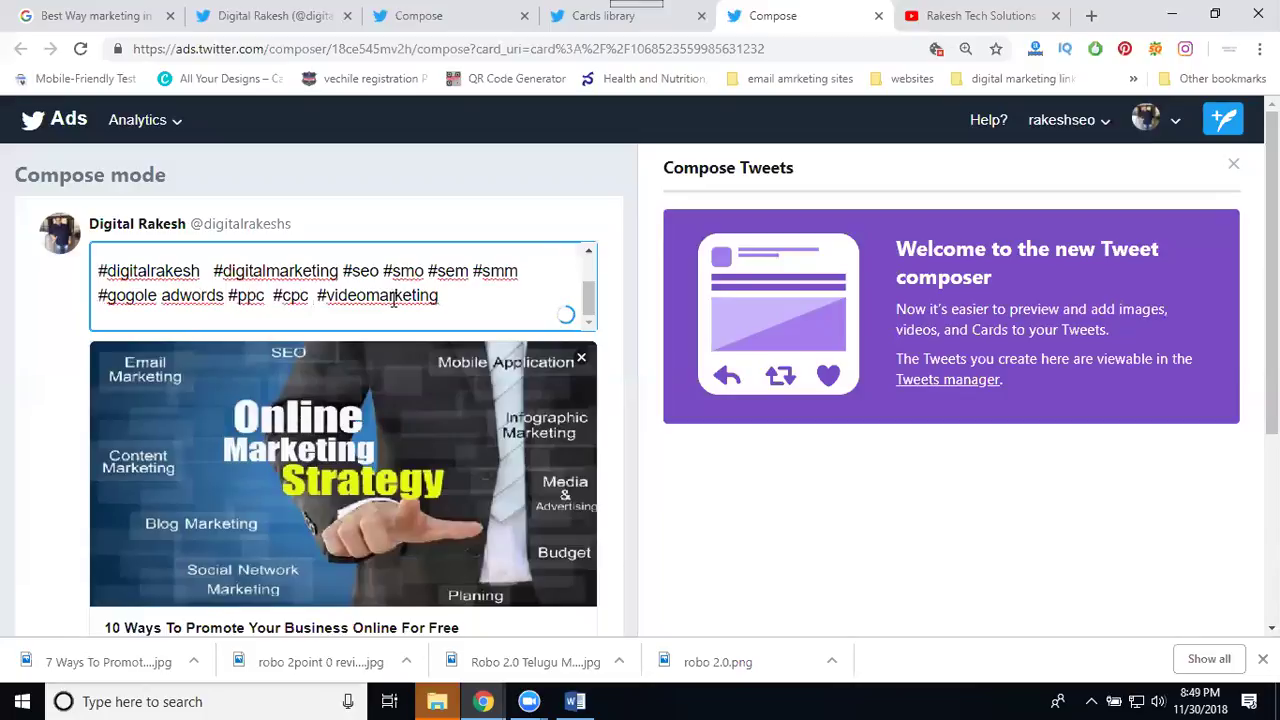
- Publish the Tweet with the website card immediately instead of scheduling it
scroll(393, 305, "down", 1)
scroll(430, 380, "down", 2)
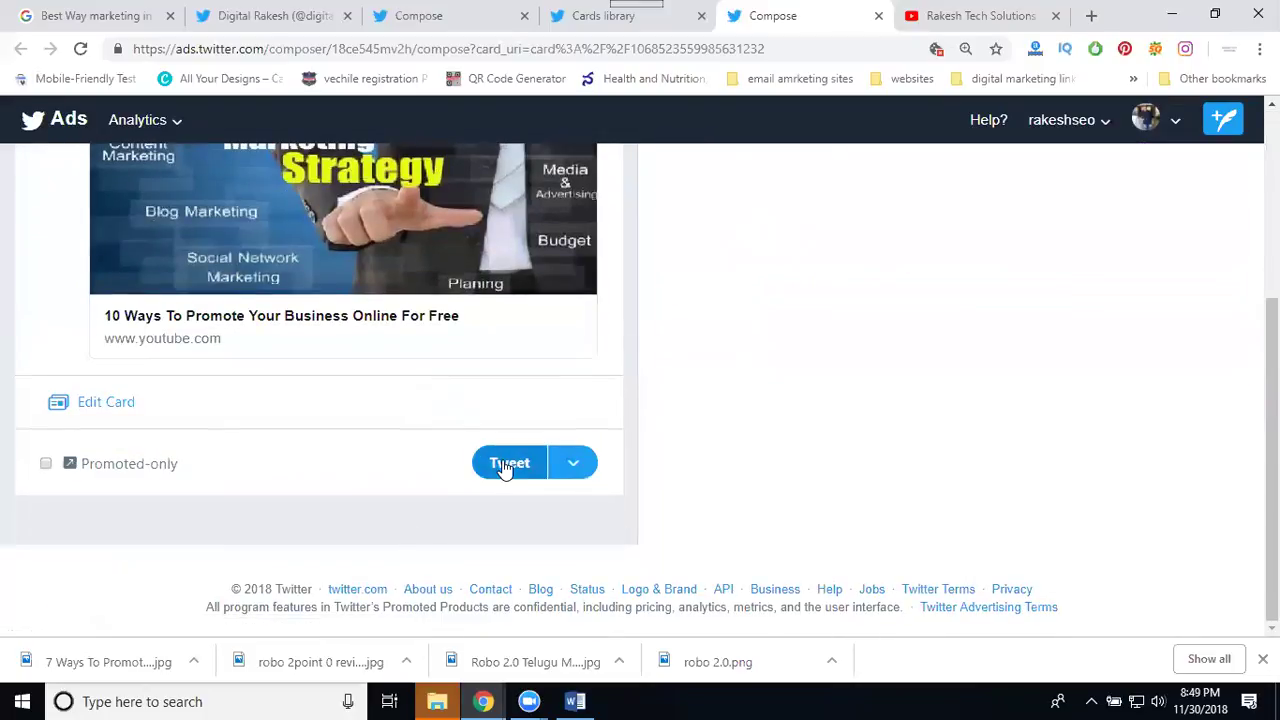
left_click(574, 472)
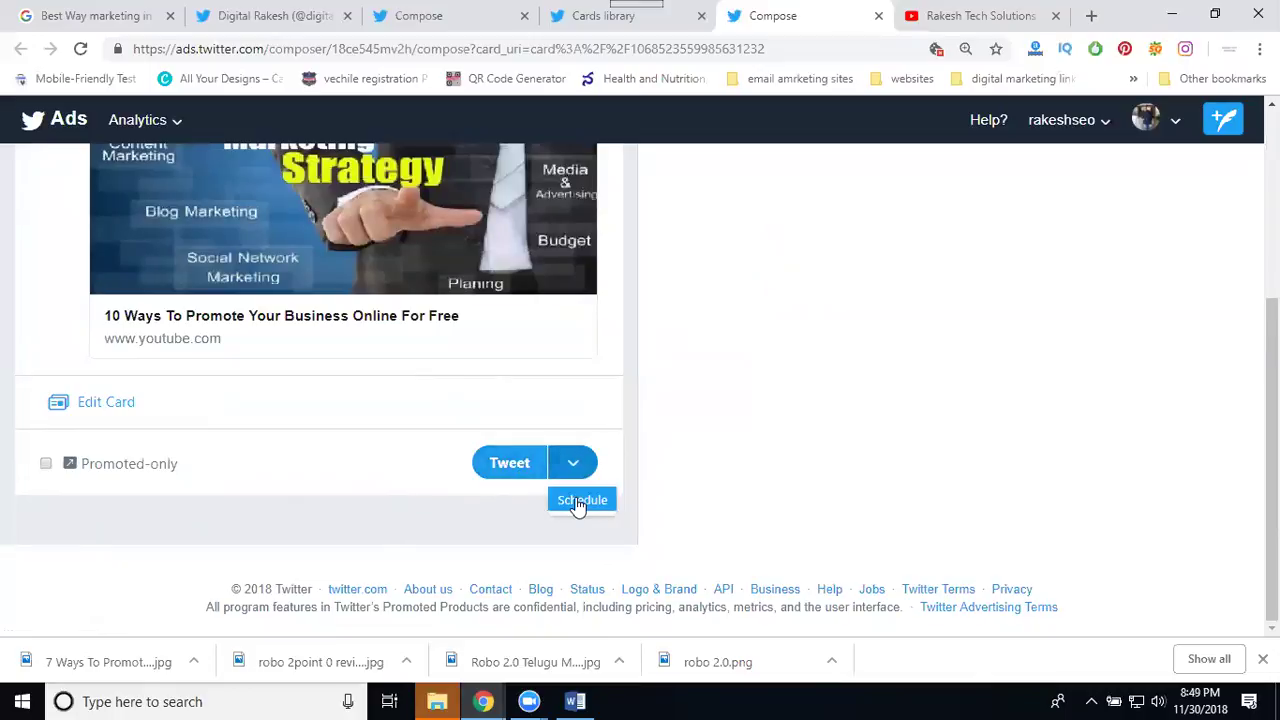
left_click(509, 463)
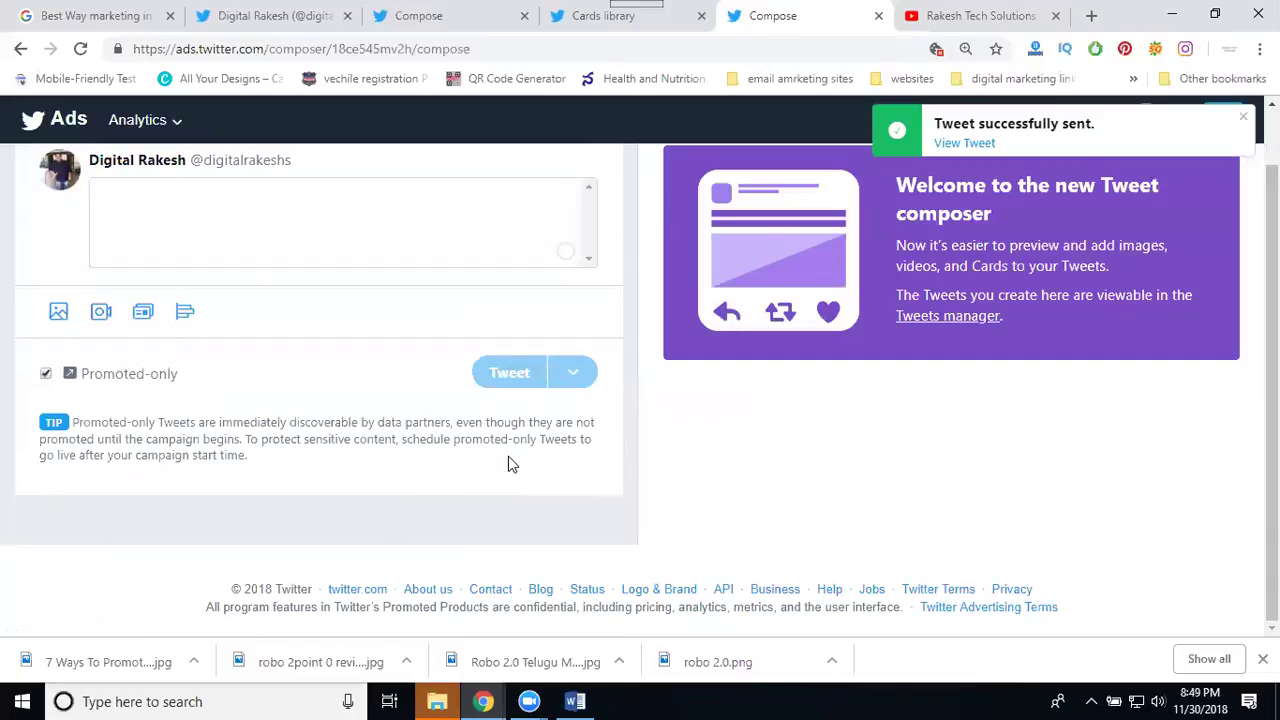
- Reload the Twitter profile page, check the new Tweet and the YouTube channel its card links to, and close that channel page
left_click(258, 20)
scroll(251, 312, "up", 10)
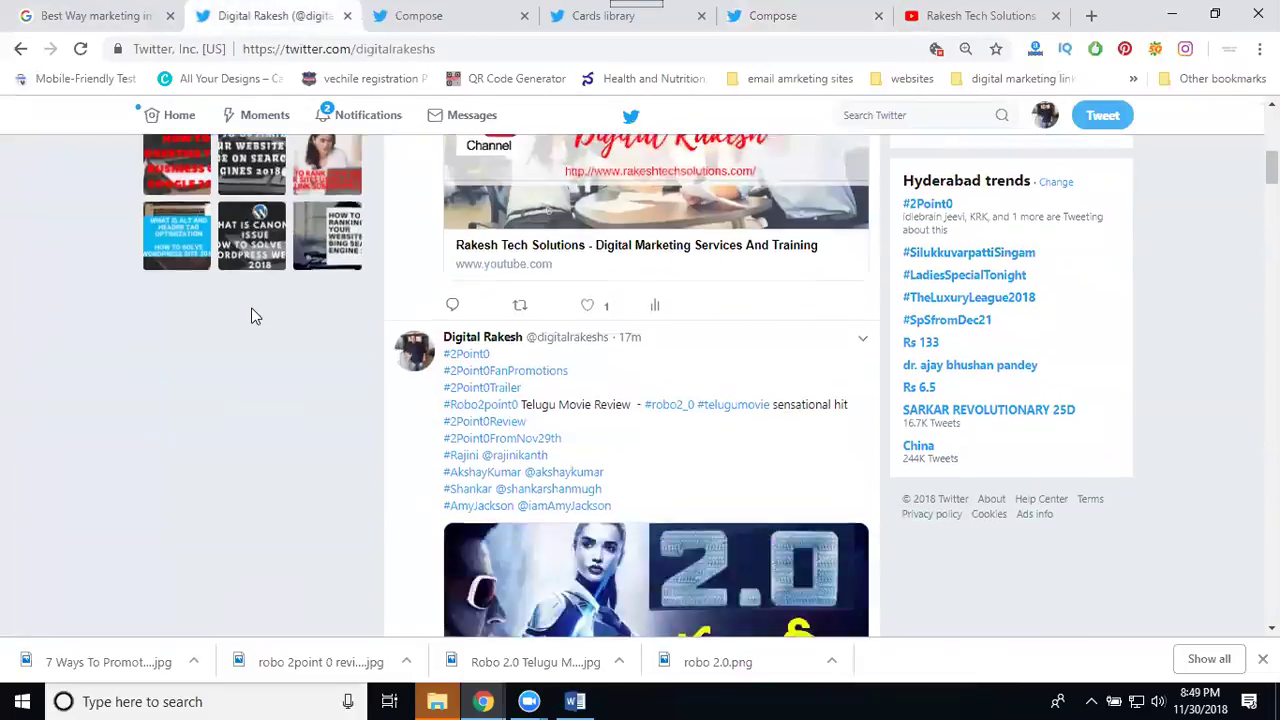
scroll(251, 307, "up", 3)
left_click(80, 48)
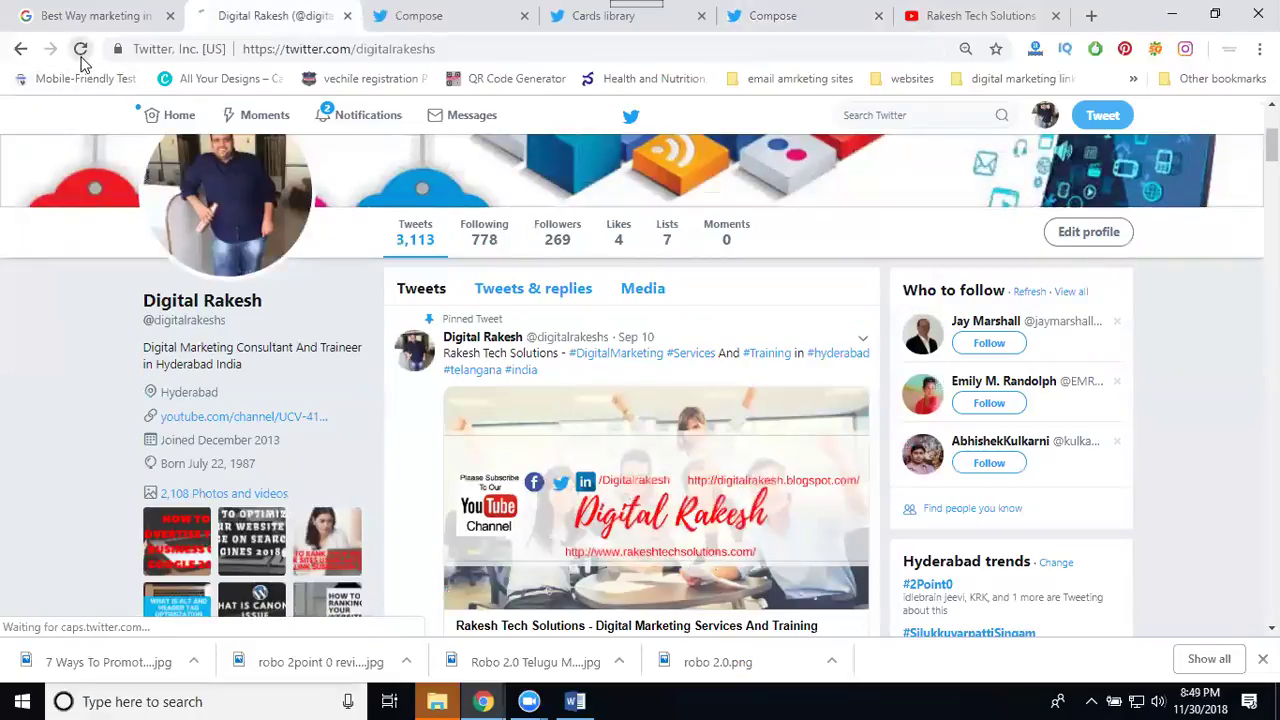
scroll(105, 103, "down", 1)
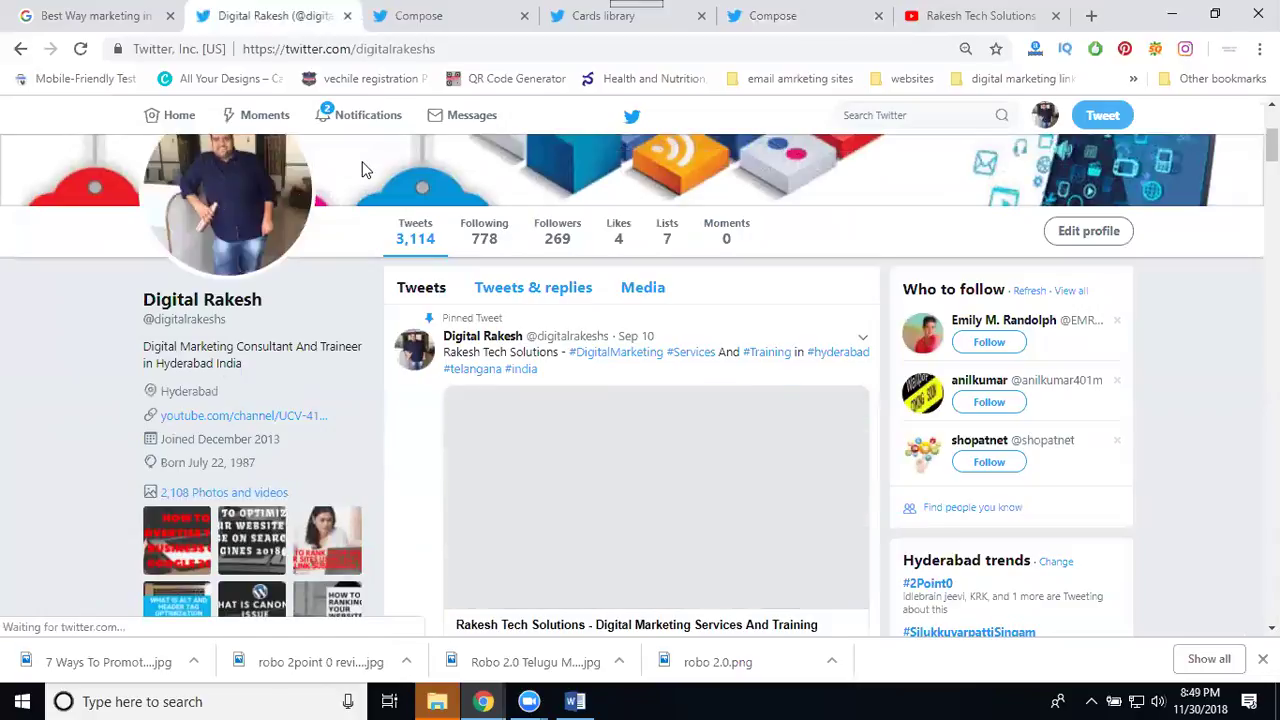
scroll(377, 197, "down", 5)
scroll(377, 197, "down", 2)
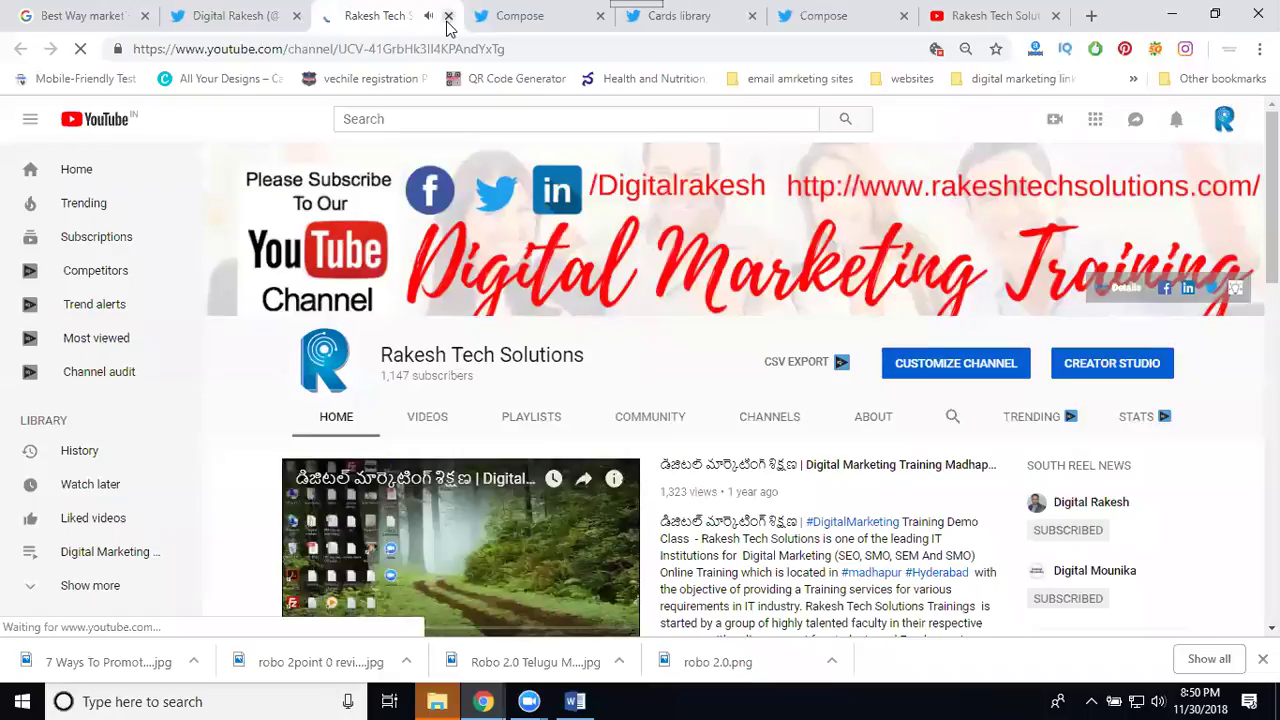
left_click(448, 20)
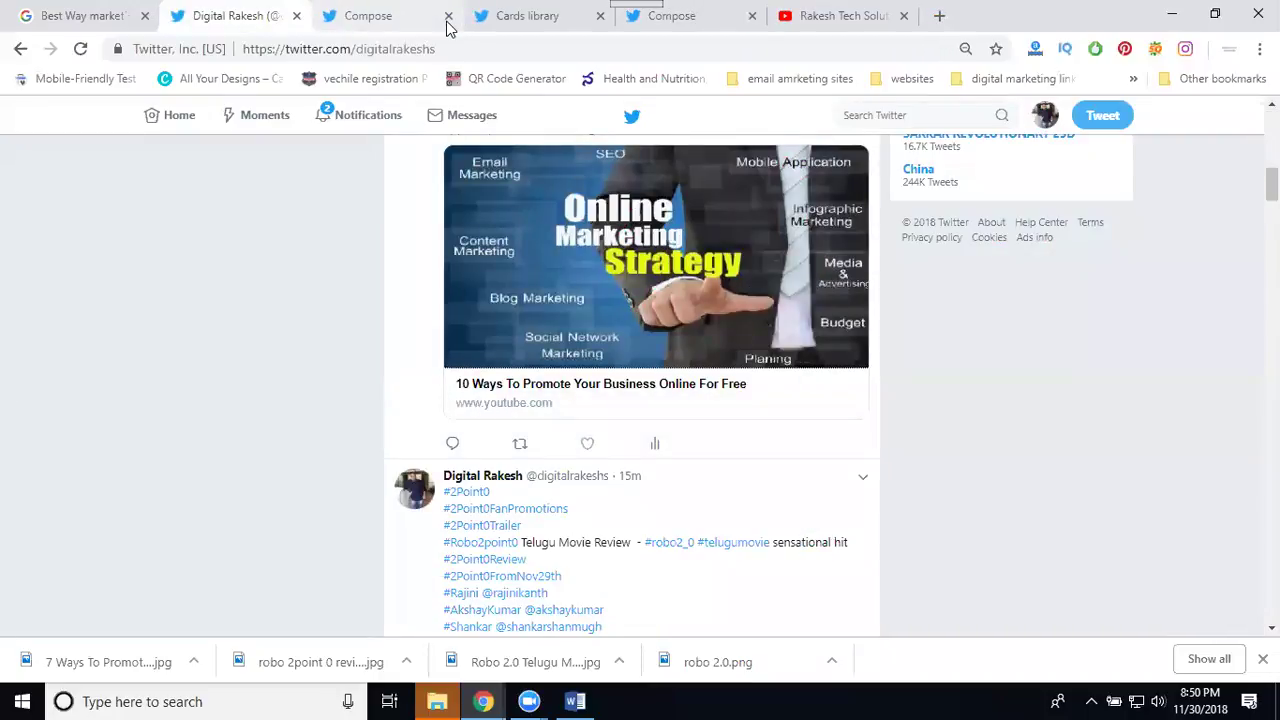